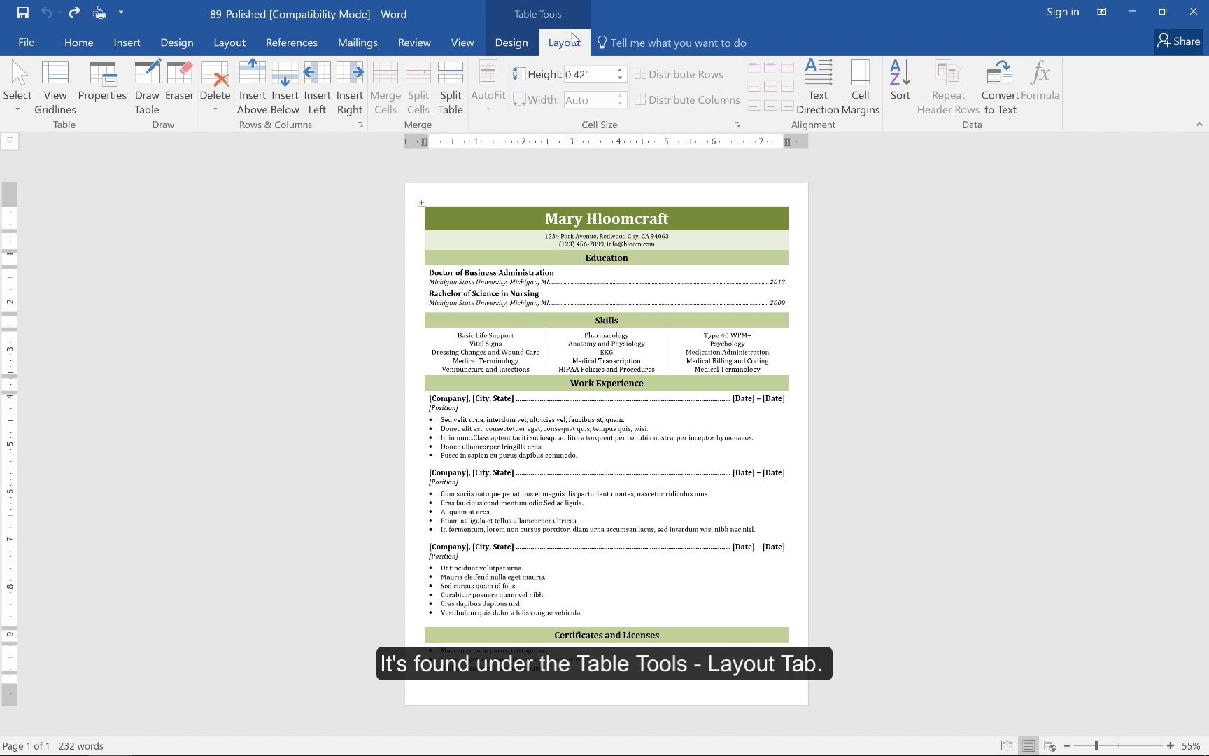
- Show the table gridlines in the 89-Polished resume and hide them again
click(53, 87)
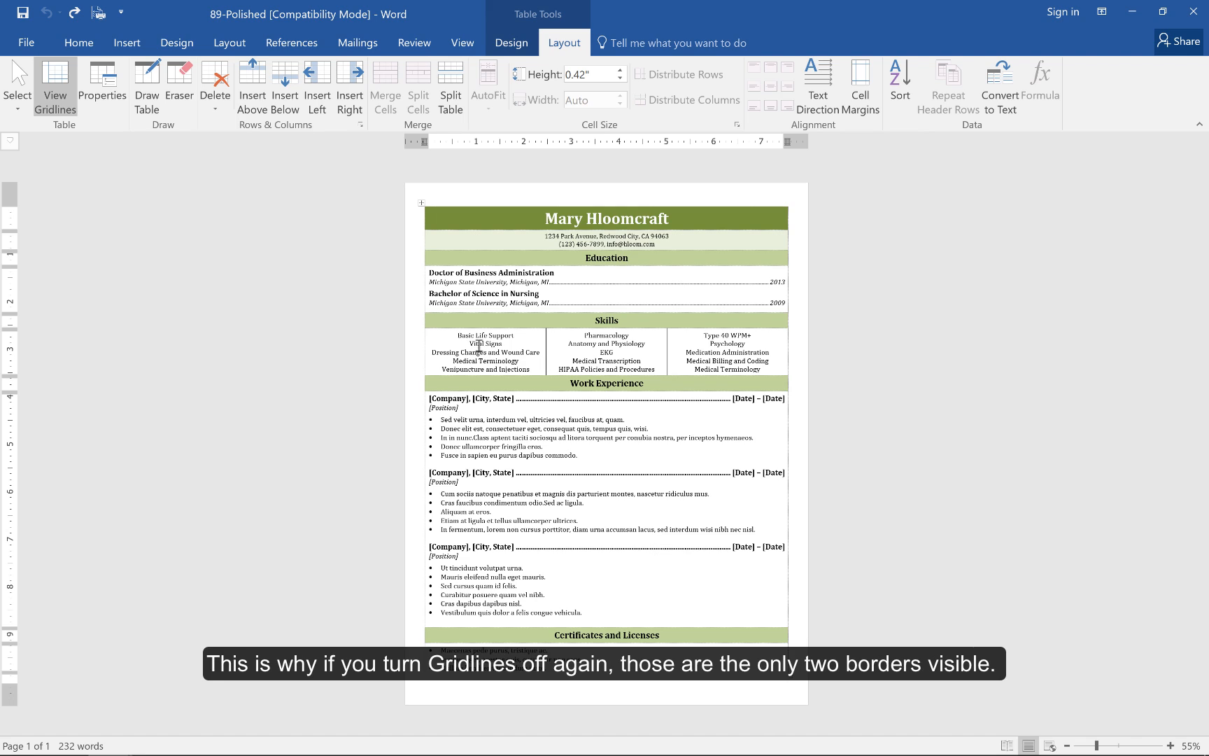
click(58, 90)
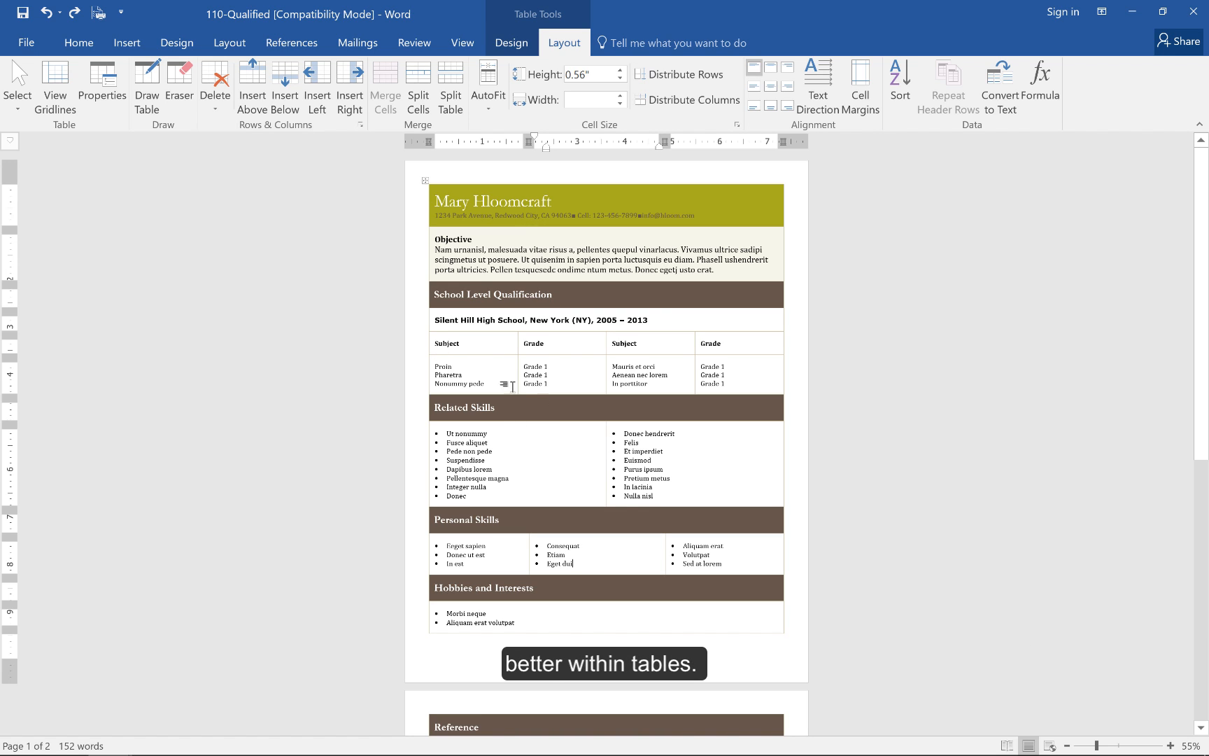
- Examine how many columns the Subject and Grade rows, the Related Skills row, the School Level Qualification heading and the school title row have
click(420, 343)
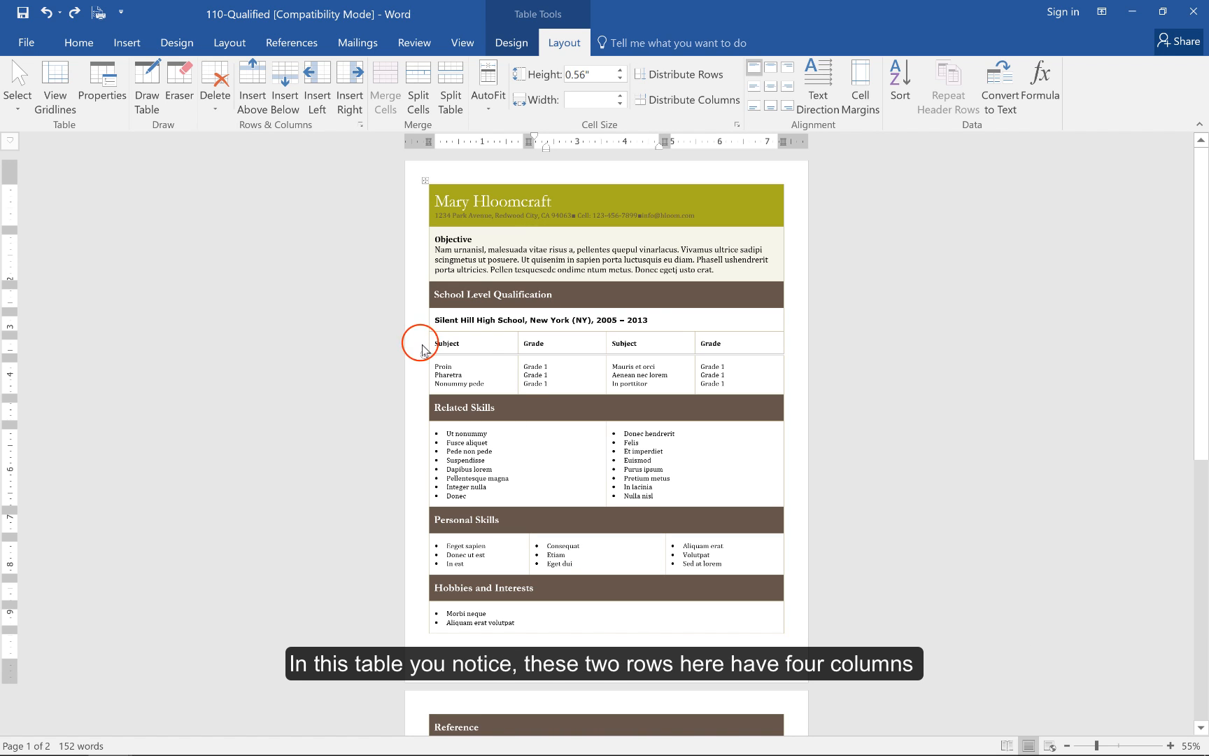
drag(420, 343, 420, 371)
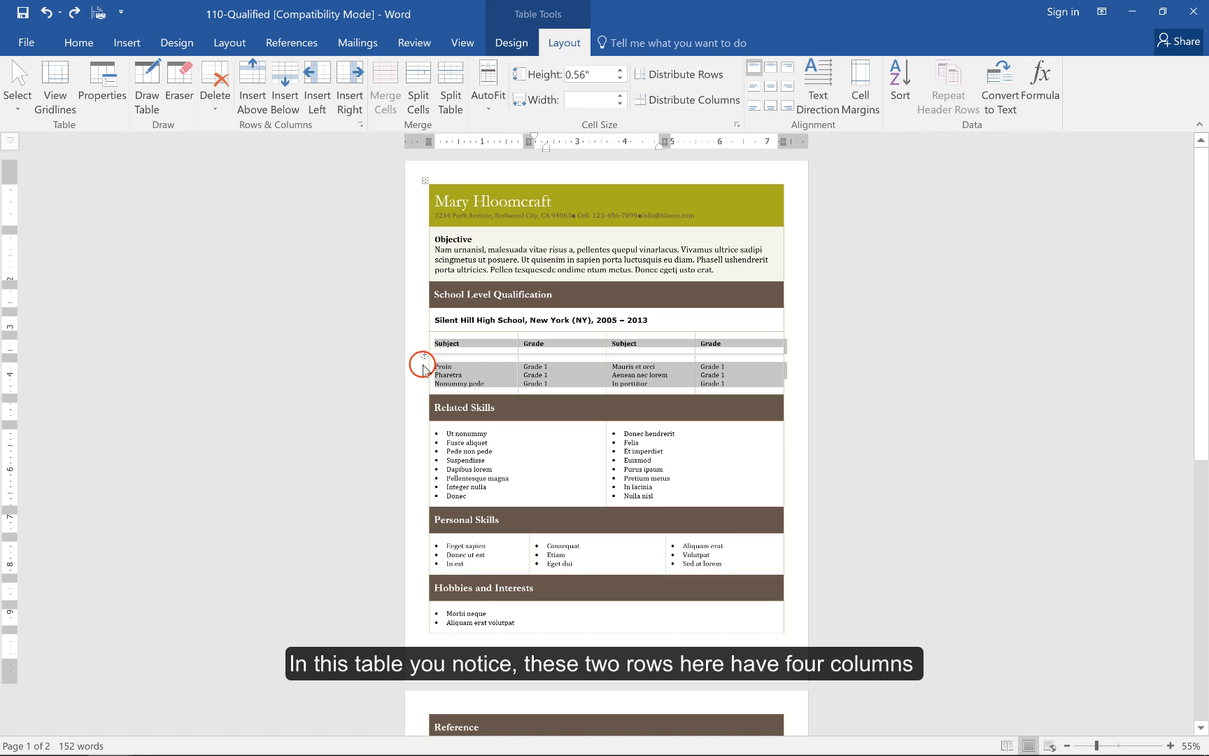
click(419, 369)
click(549, 365)
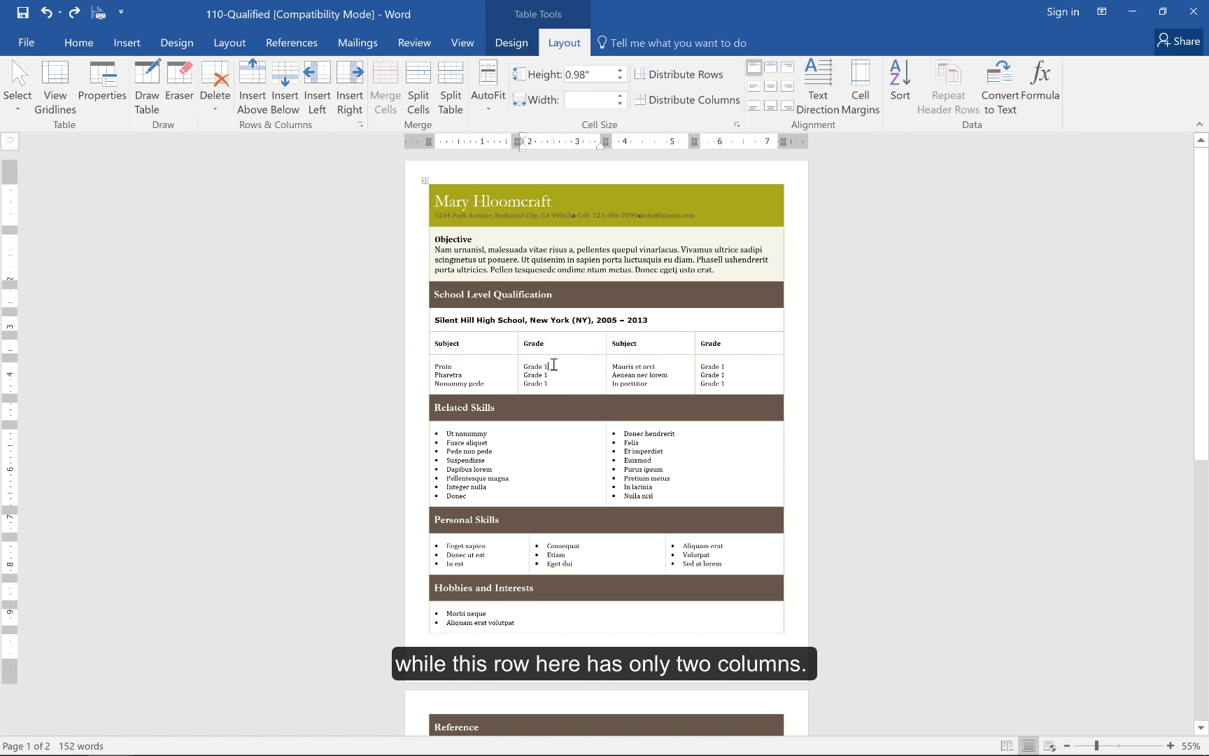
click(420, 442)
click(550, 463)
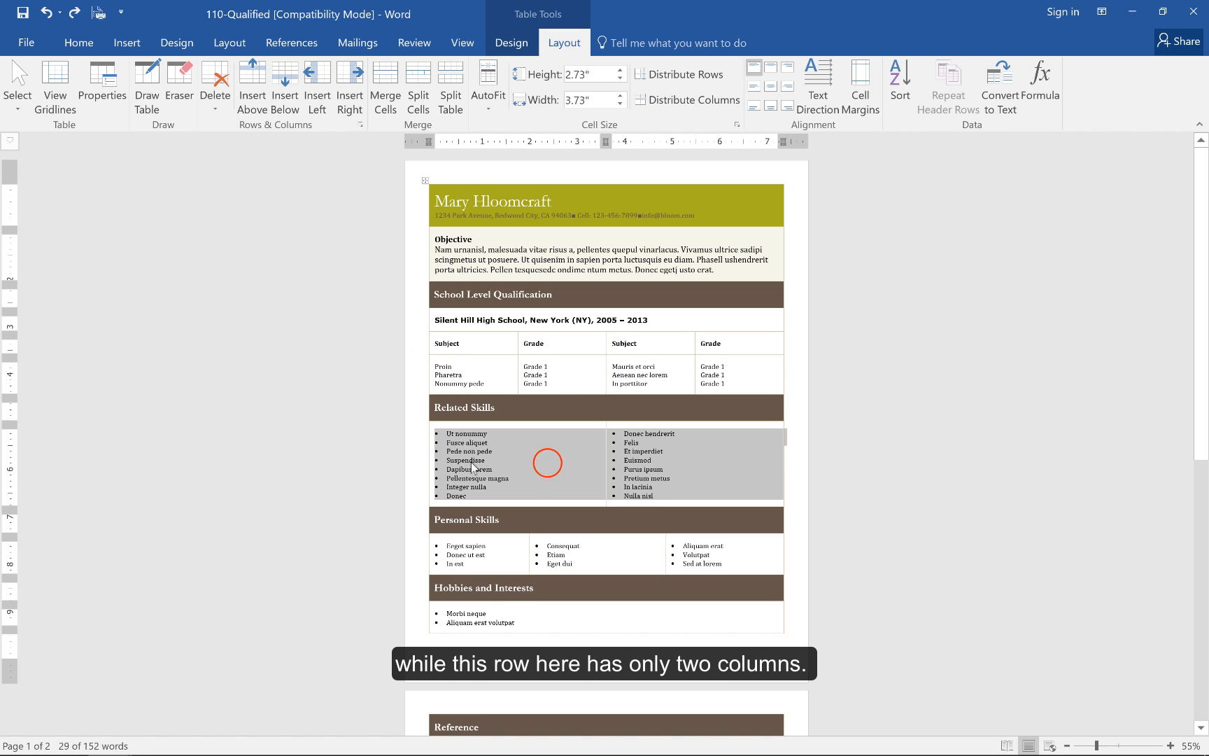
click(545, 295)
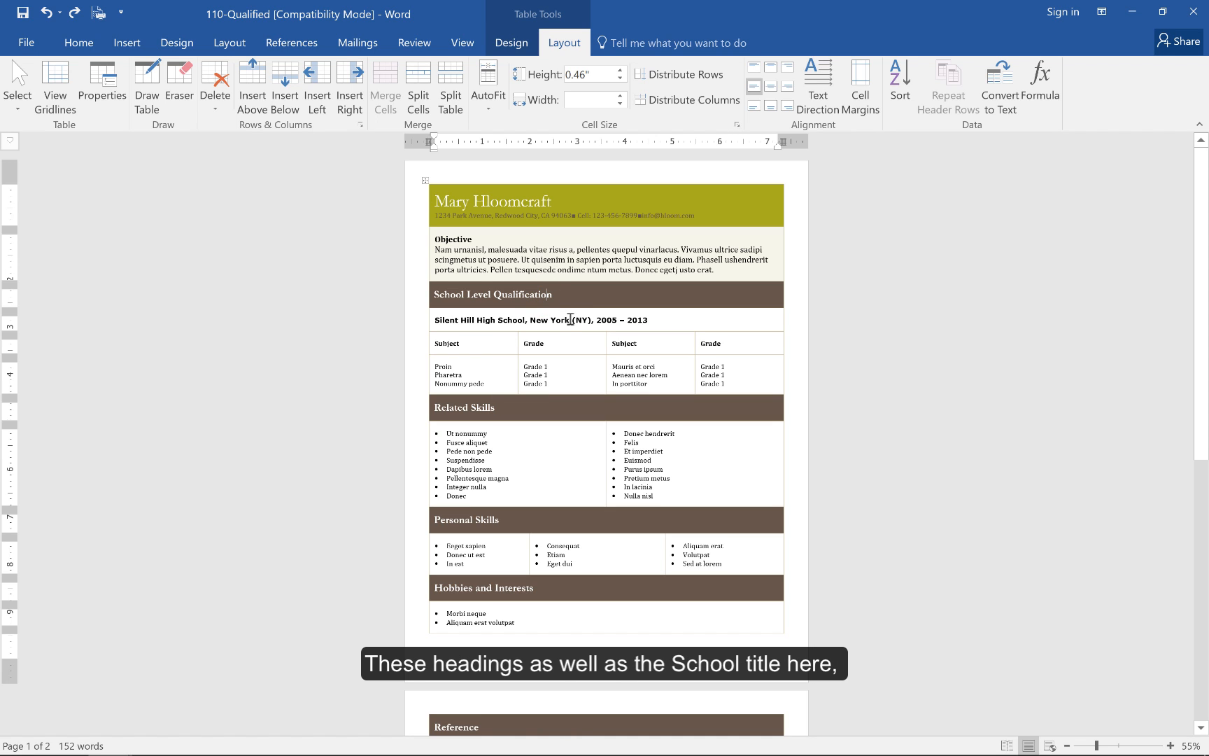
click(570, 319)
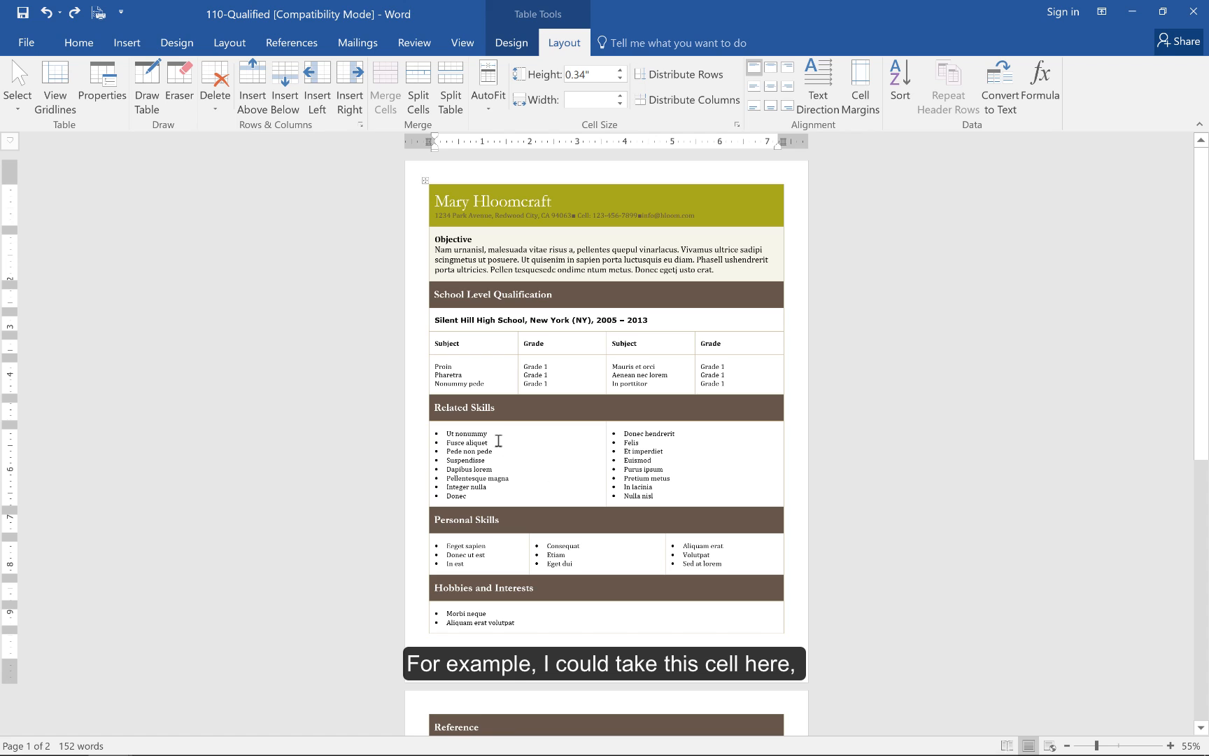
- Split the first Related Skills cell, starting with Ut nonummy, into 2 columns and 1 row
click(442, 432)
drag(442, 432, 545, 492)
click(545, 489)
click(419, 90)
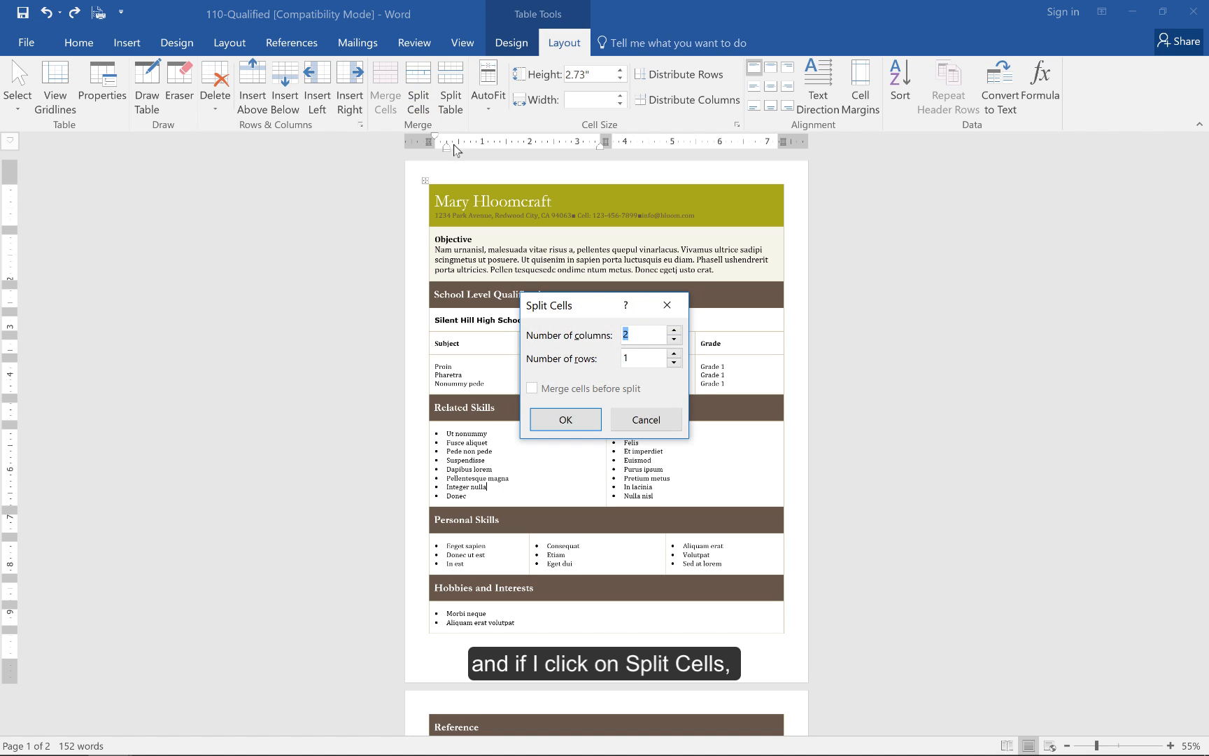
click(631, 336)
click(632, 336)
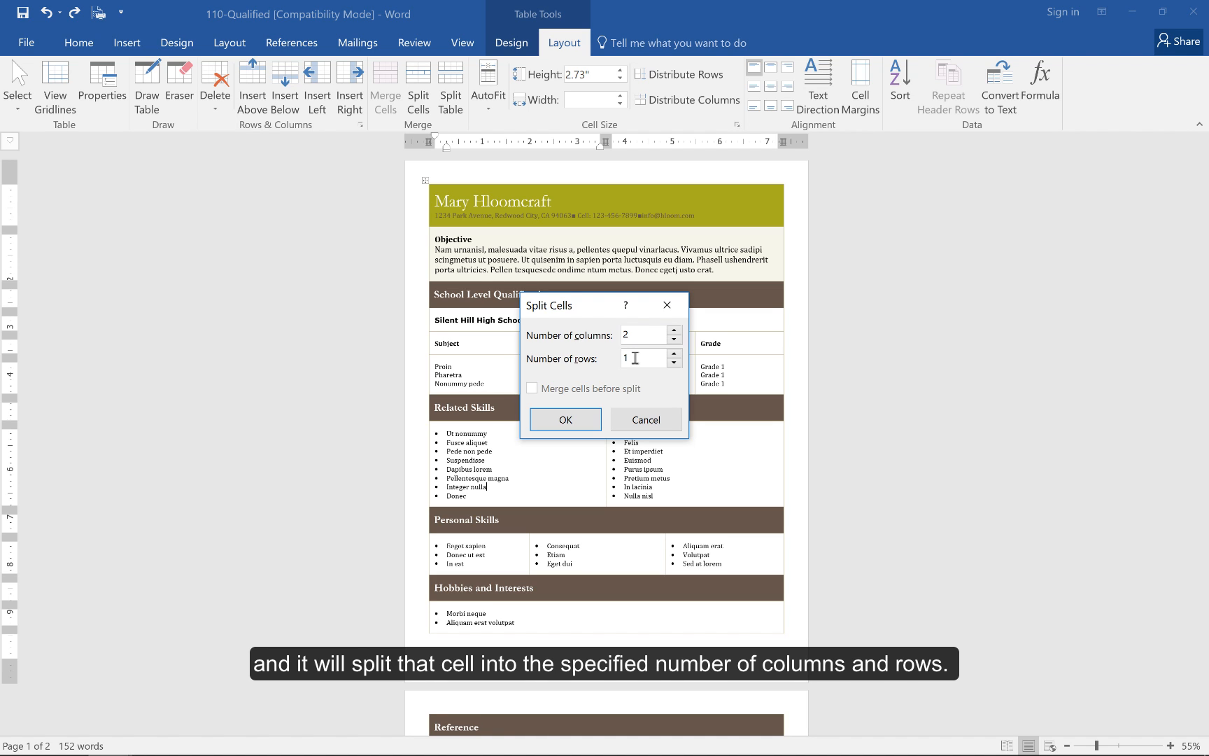
click(585, 420)
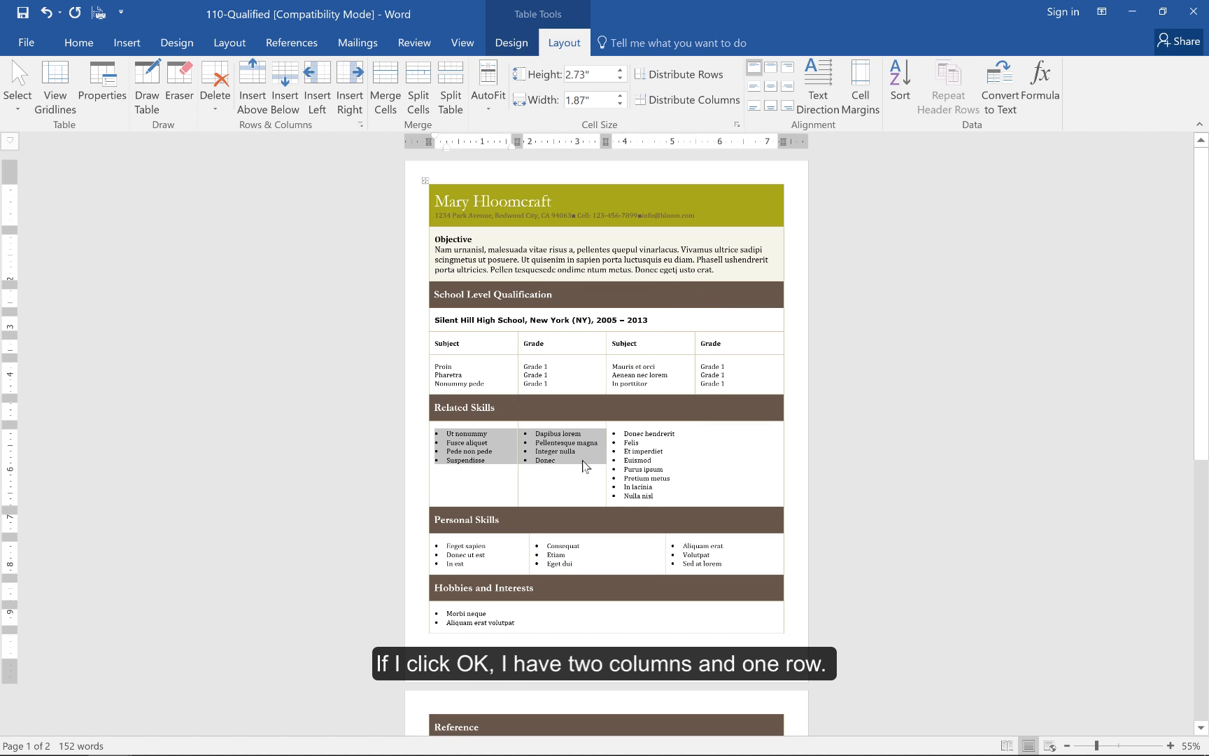
click(512, 461)
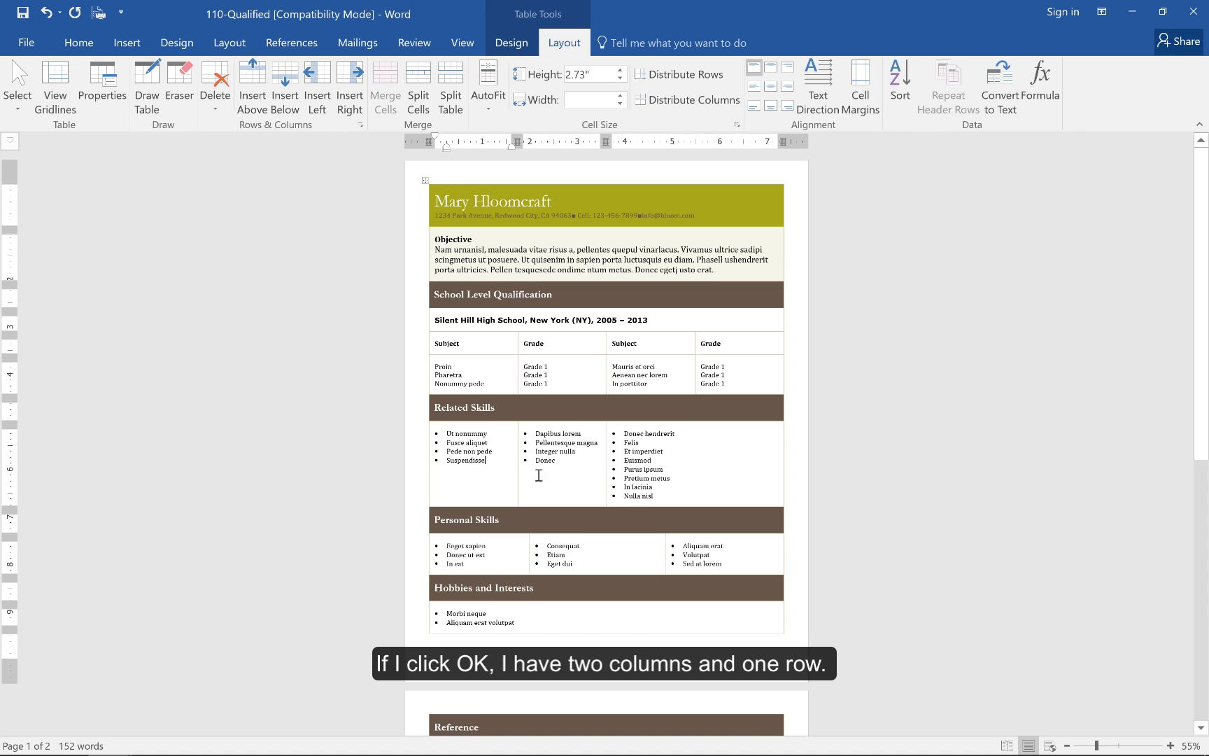
- Split the Related Skills cell that starts with Donec hendrerit into 2 columns and 1 row
drag(672, 495, 629, 437)
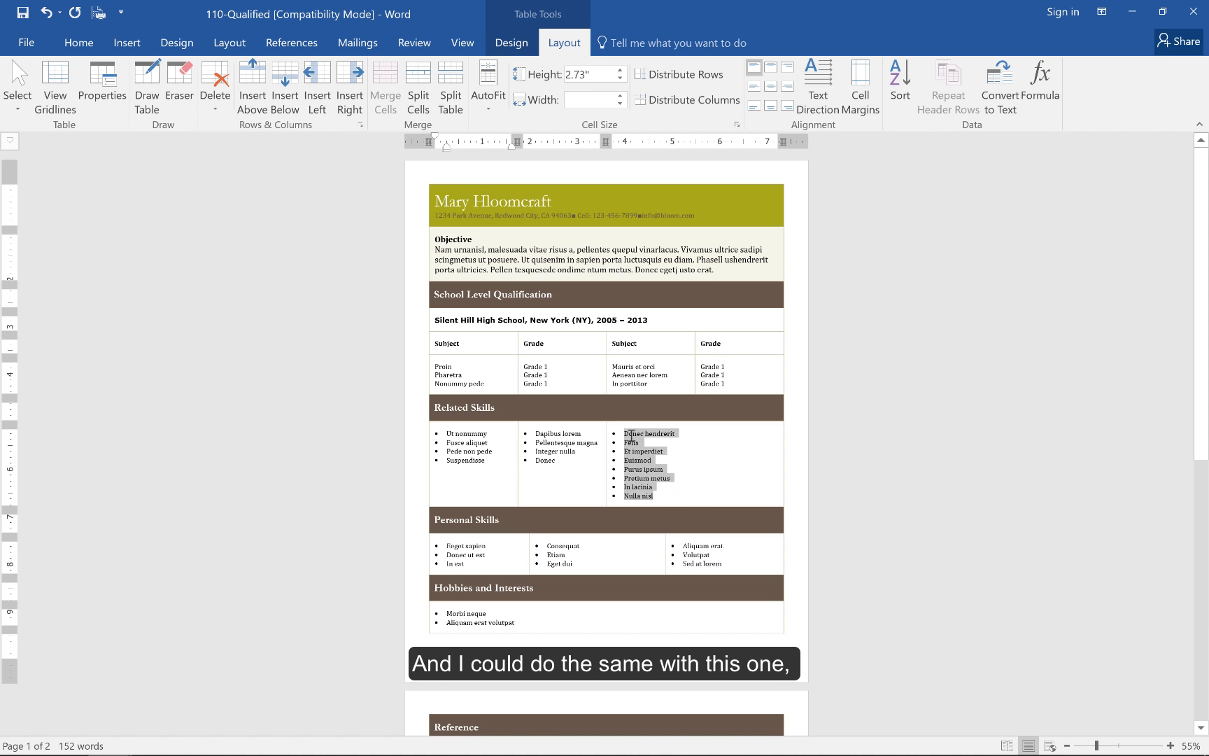
click(418, 103)
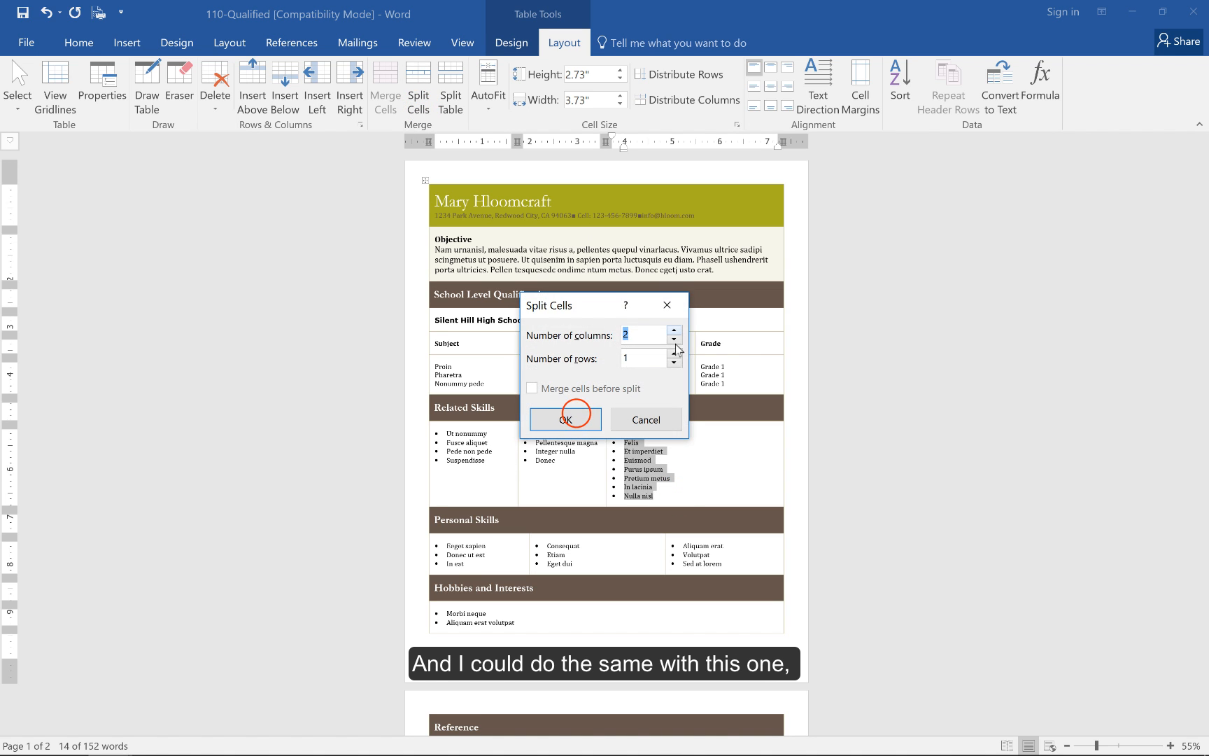
click(571, 419)
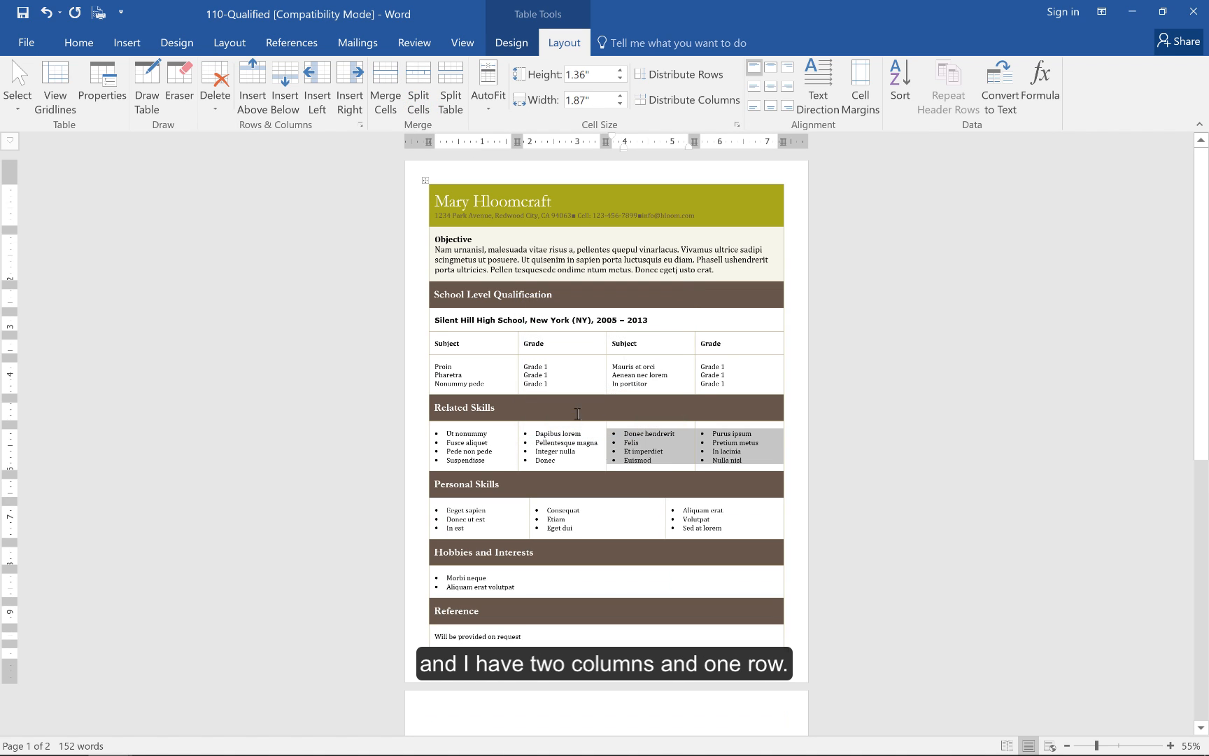
click(656, 461)
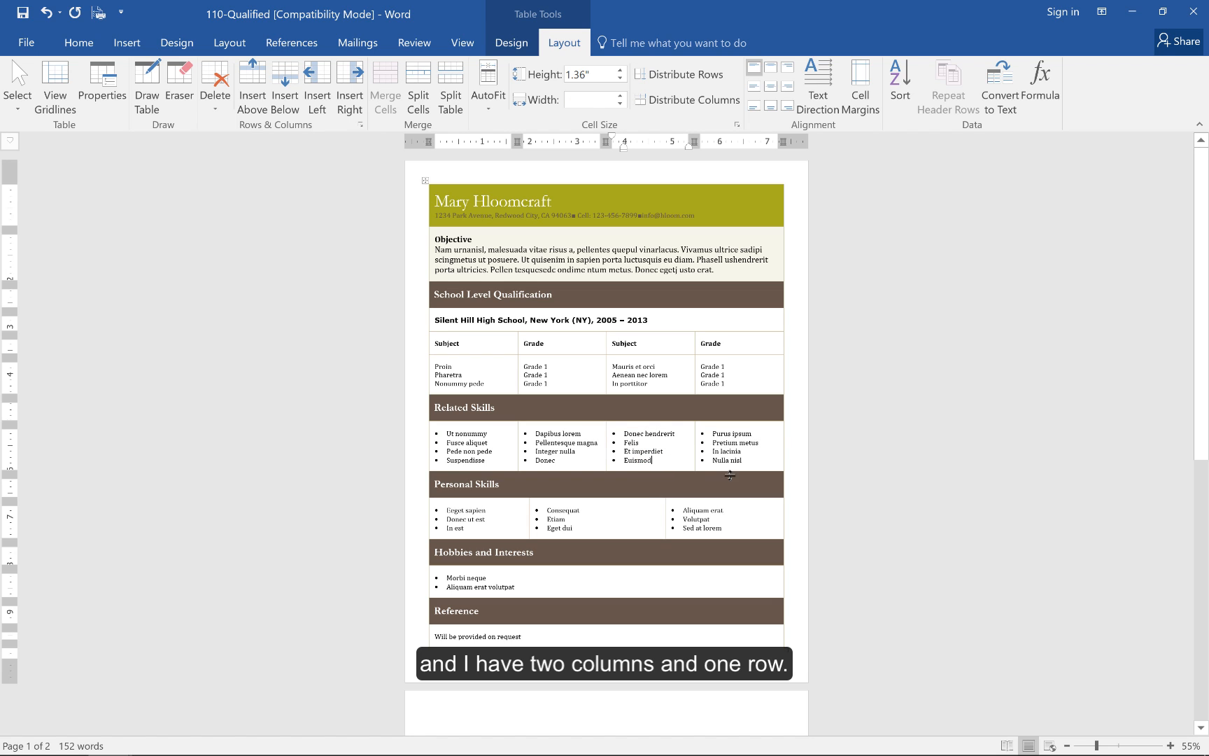
- Merge the last two Related Skills cells into one cell, and the first two into another
mouse_move(746, 464)
mouse_down()
mouse_move(635, 446)
mouse_move(666, 463)
mouse_move(709, 462)
mouse_move(652, 443)
mouse_up()
click(385, 98)
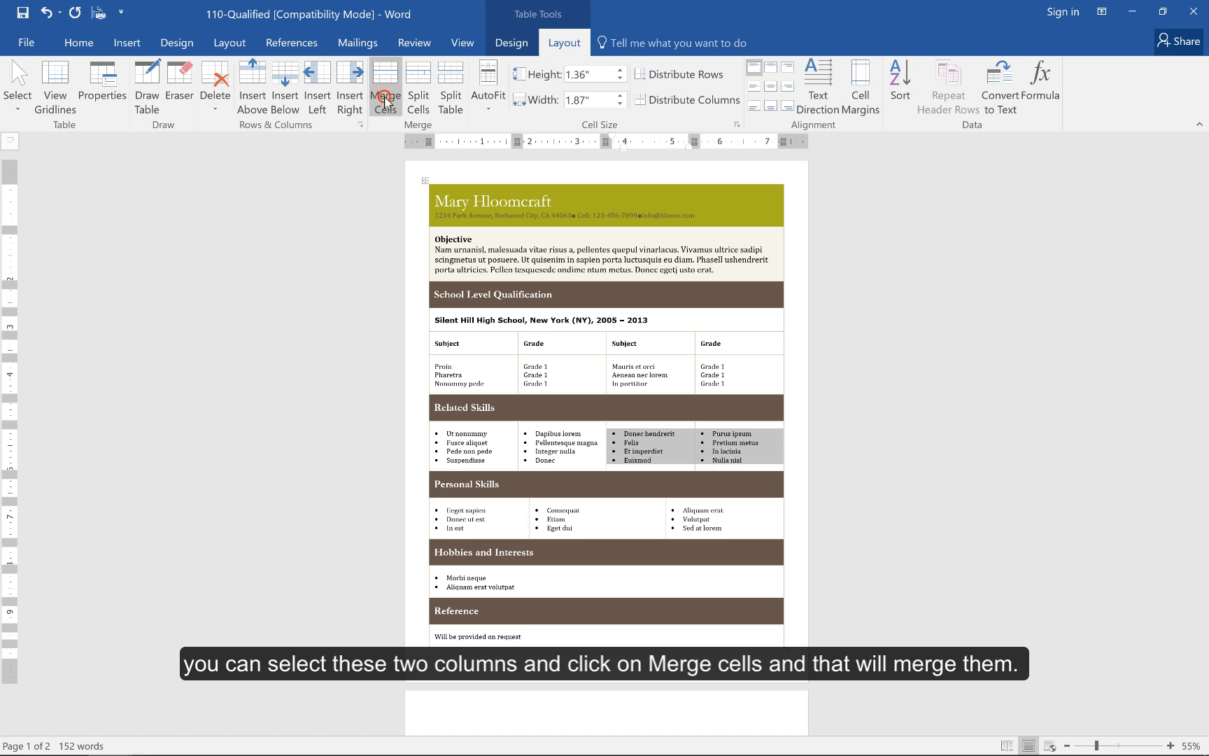
click(557, 465)
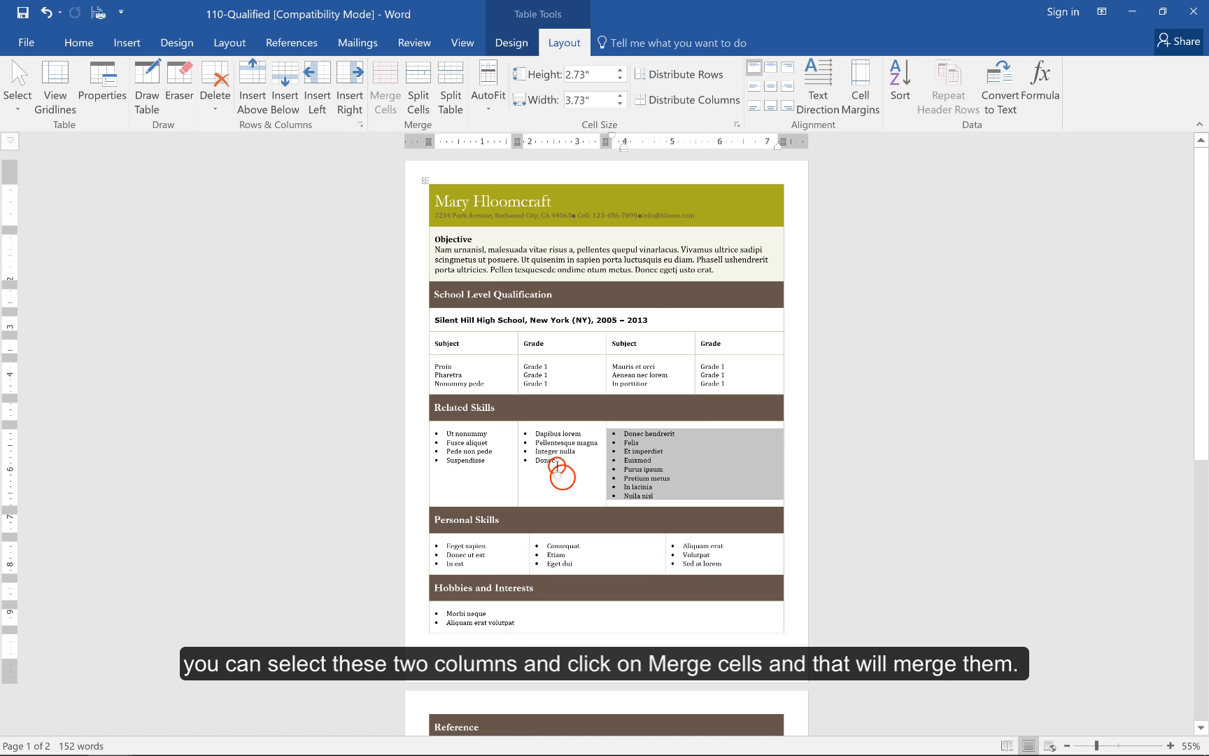
drag(557, 465, 458, 445)
click(387, 98)
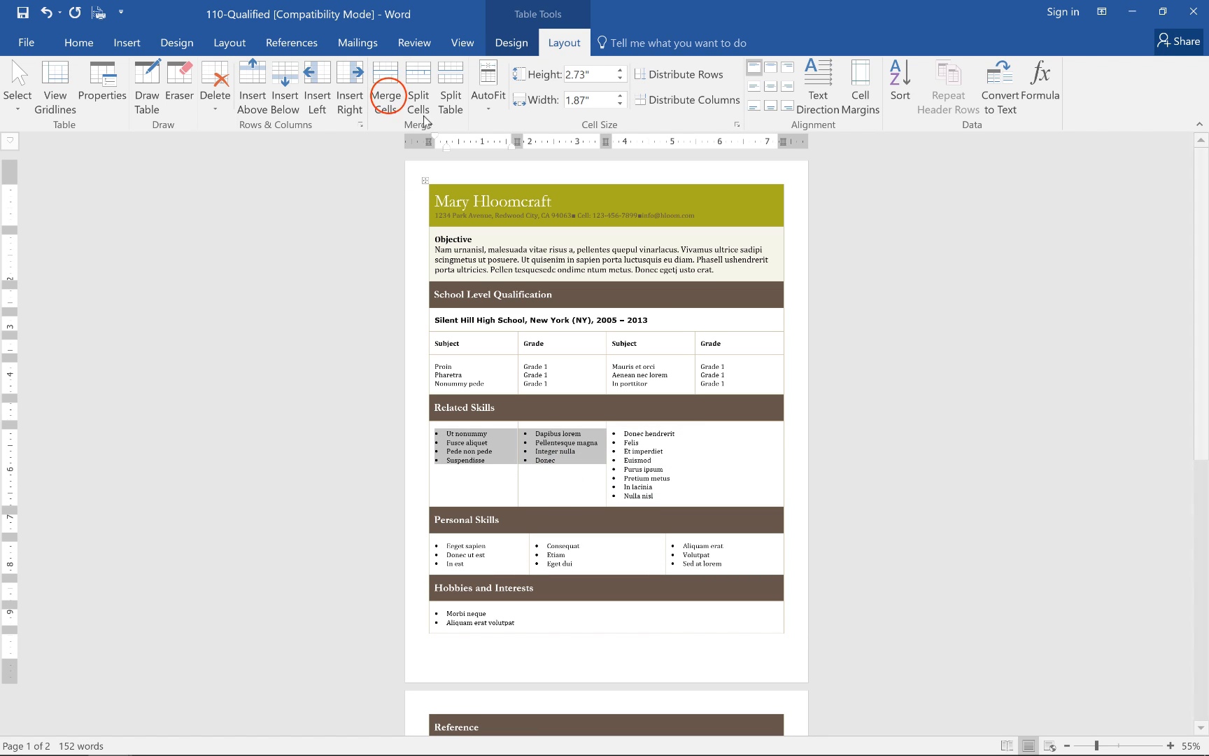
click(663, 450)
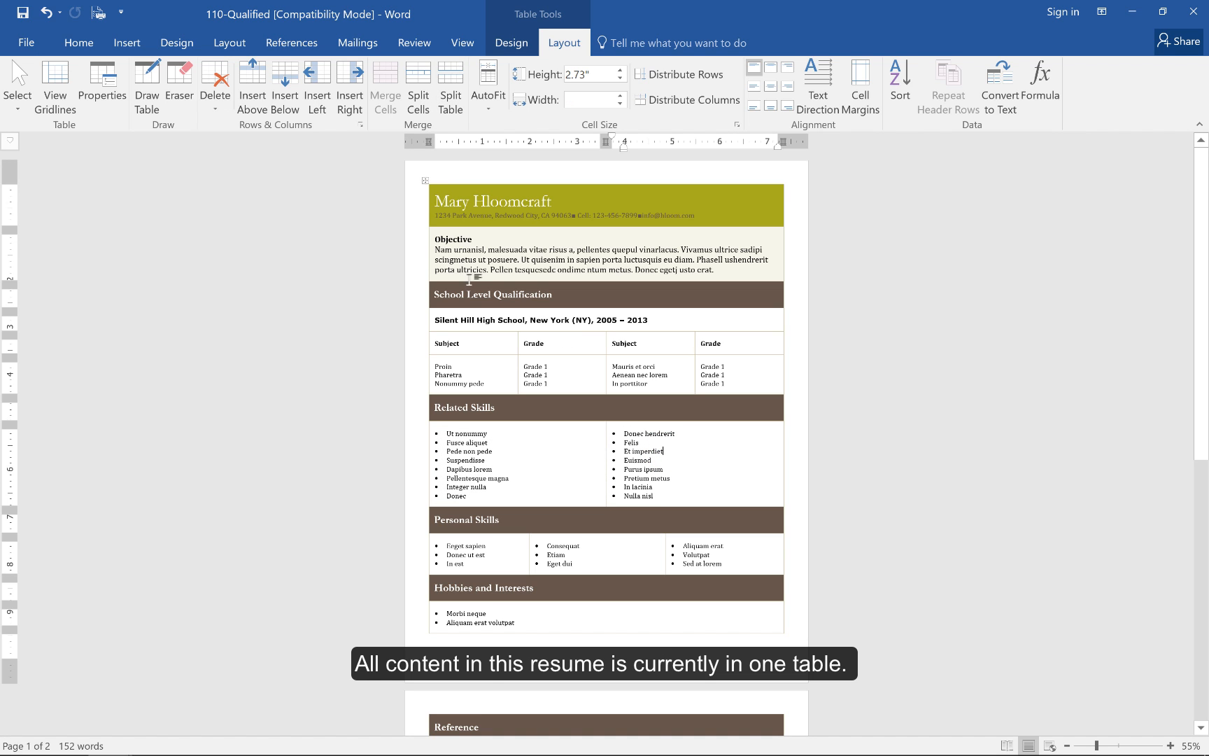
- Try splitting the table above the School Level Qualification row, and undo the split
scroll(473, 459, down, 5)
scroll(475, 469, up, 5)
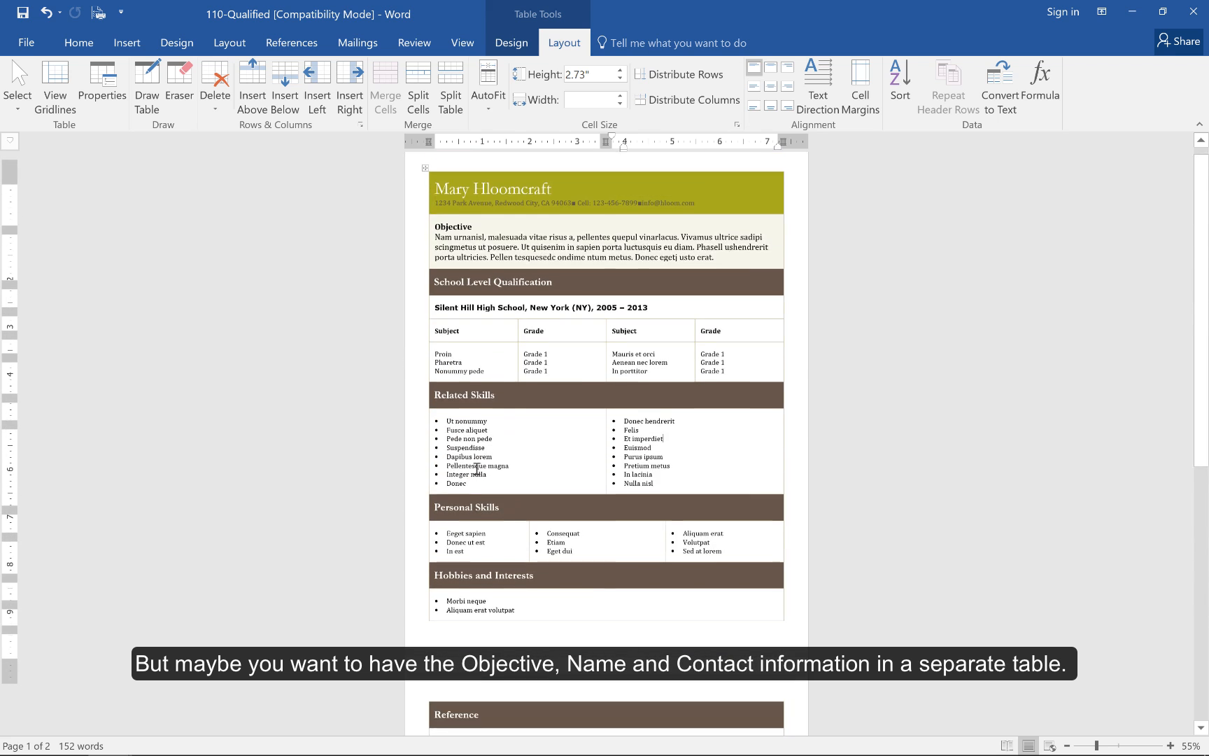
key(ctrl+z)
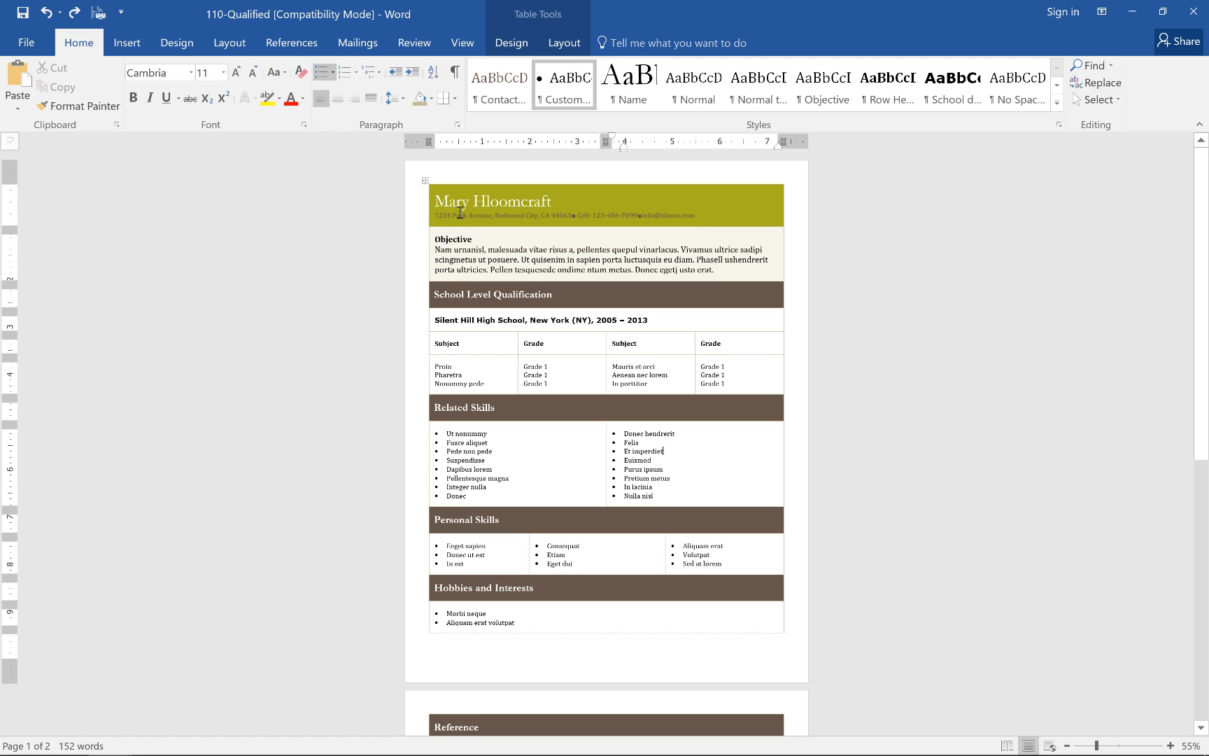
click(432, 294)
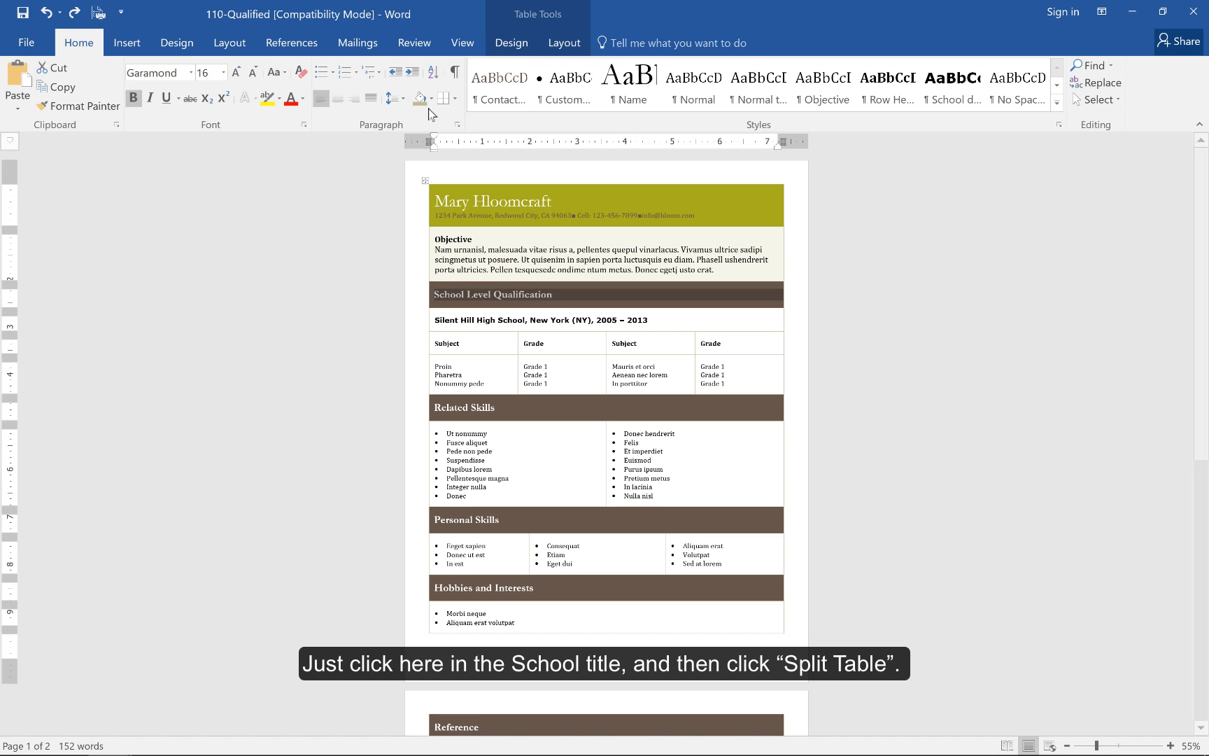
click(558, 45)
click(451, 98)
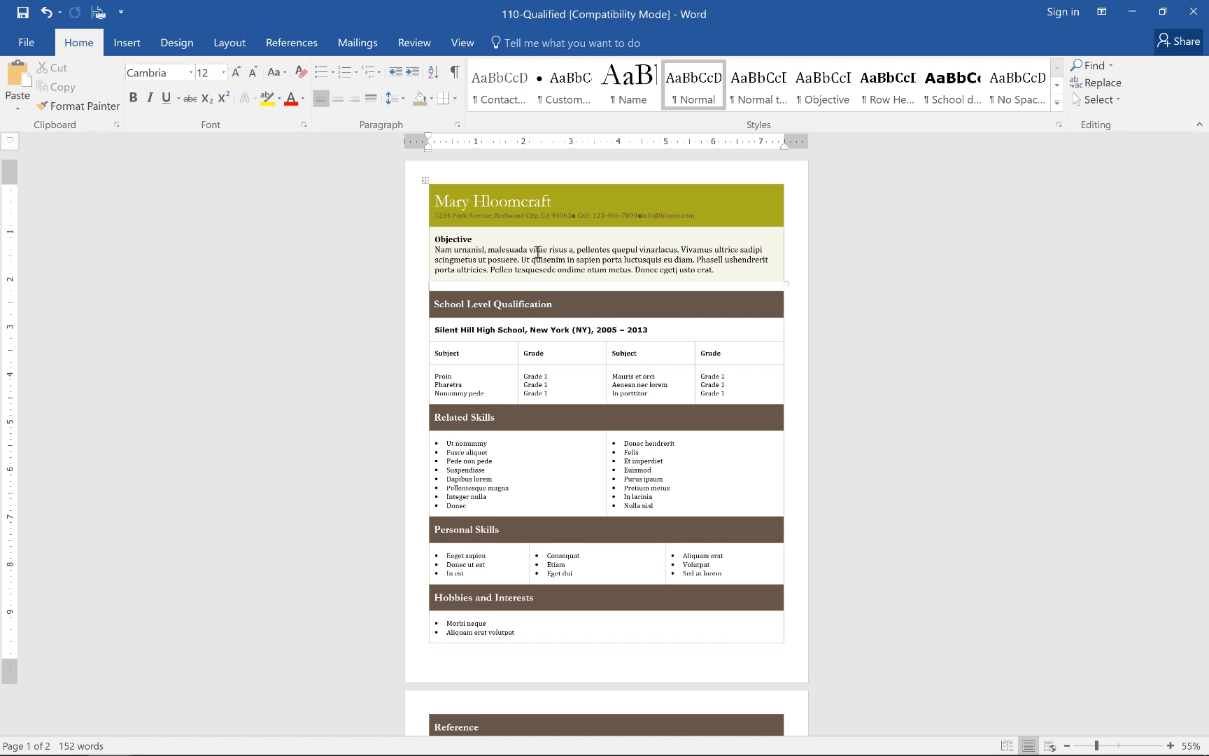
key(ctrl+z)
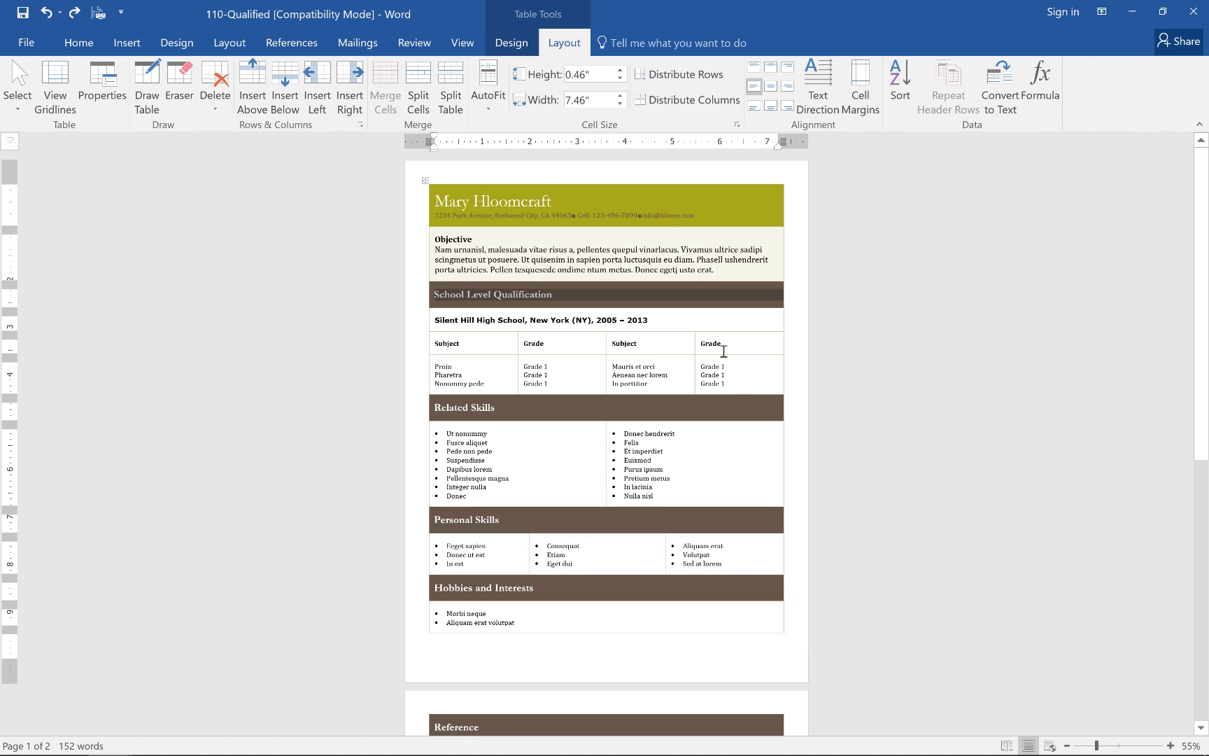
- Compare the Subject and Grade columns with the Personal Skills columns, and distribute the three Personal Skills columns to equal width
click(730, 376)
drag(732, 378, 455, 334)
click(486, 382)
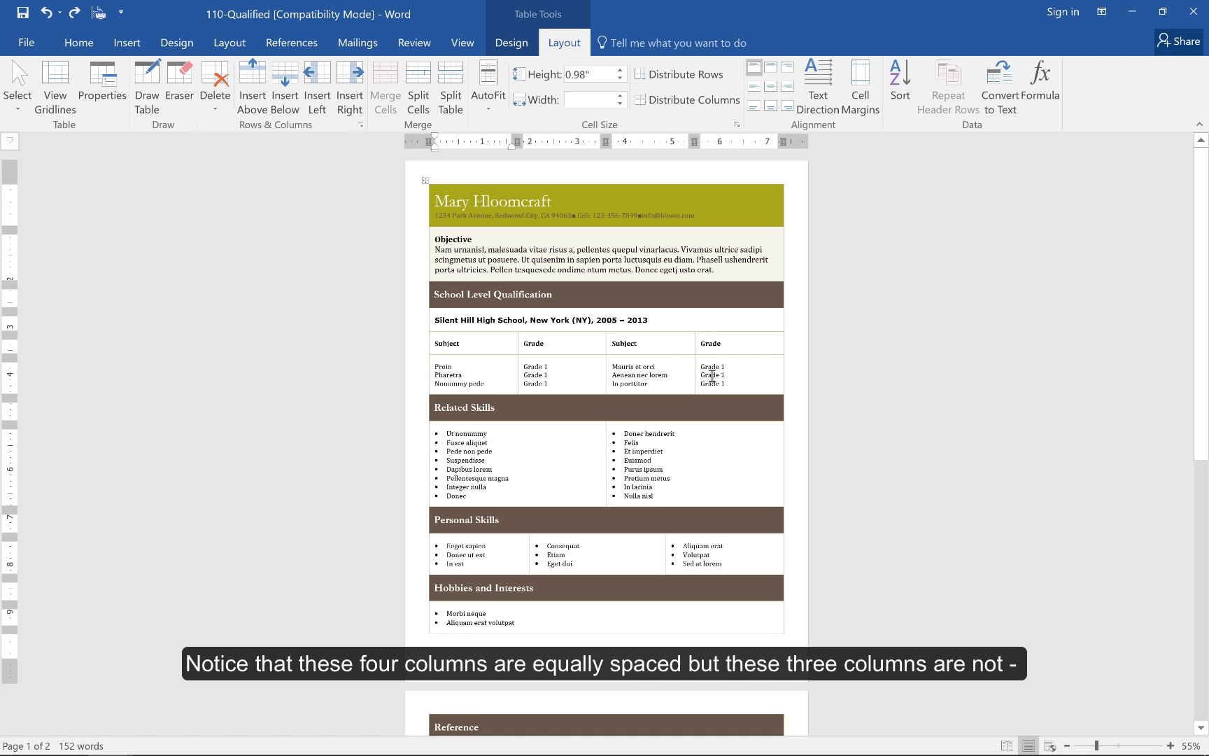
click(504, 556)
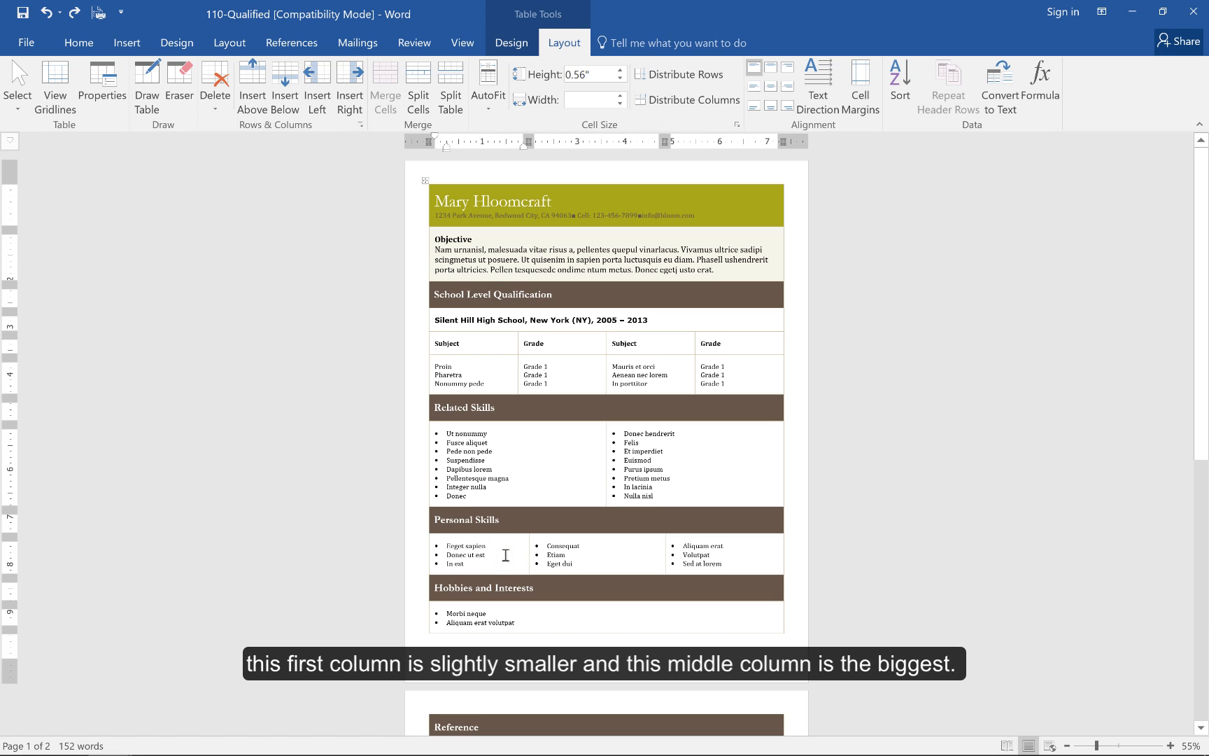
click(588, 556)
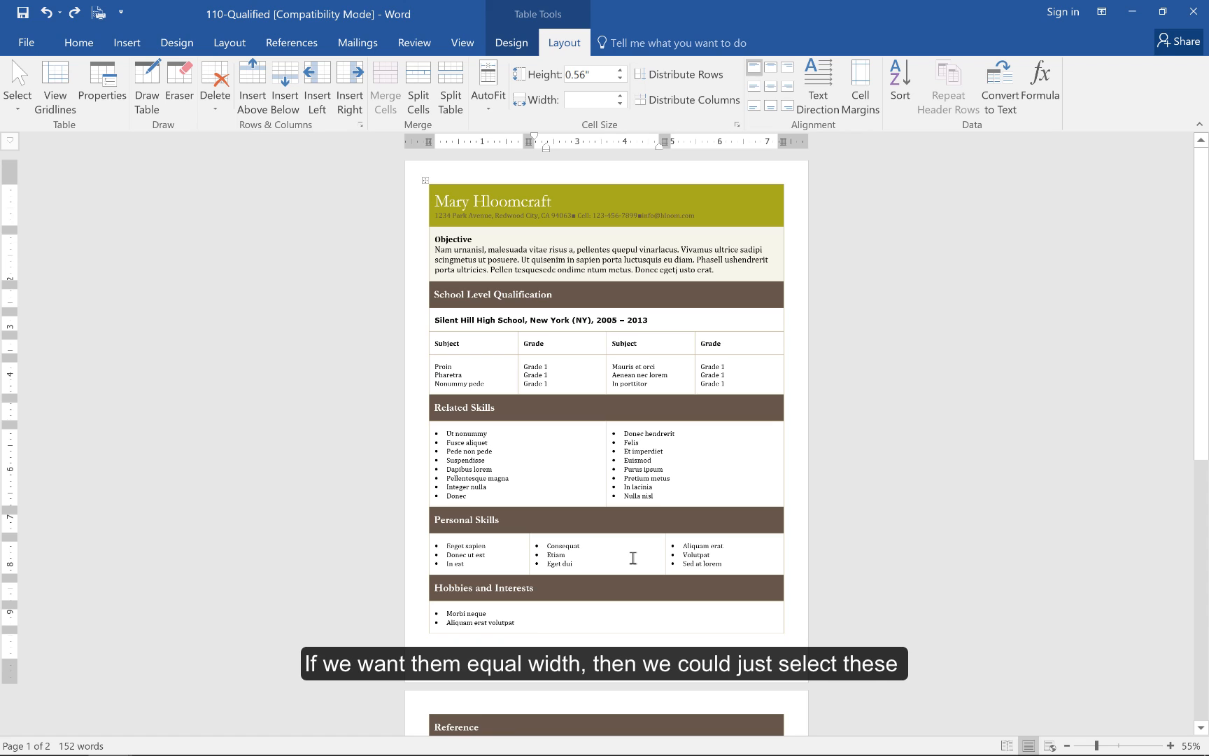
click(736, 560)
drag(739, 563, 495, 539)
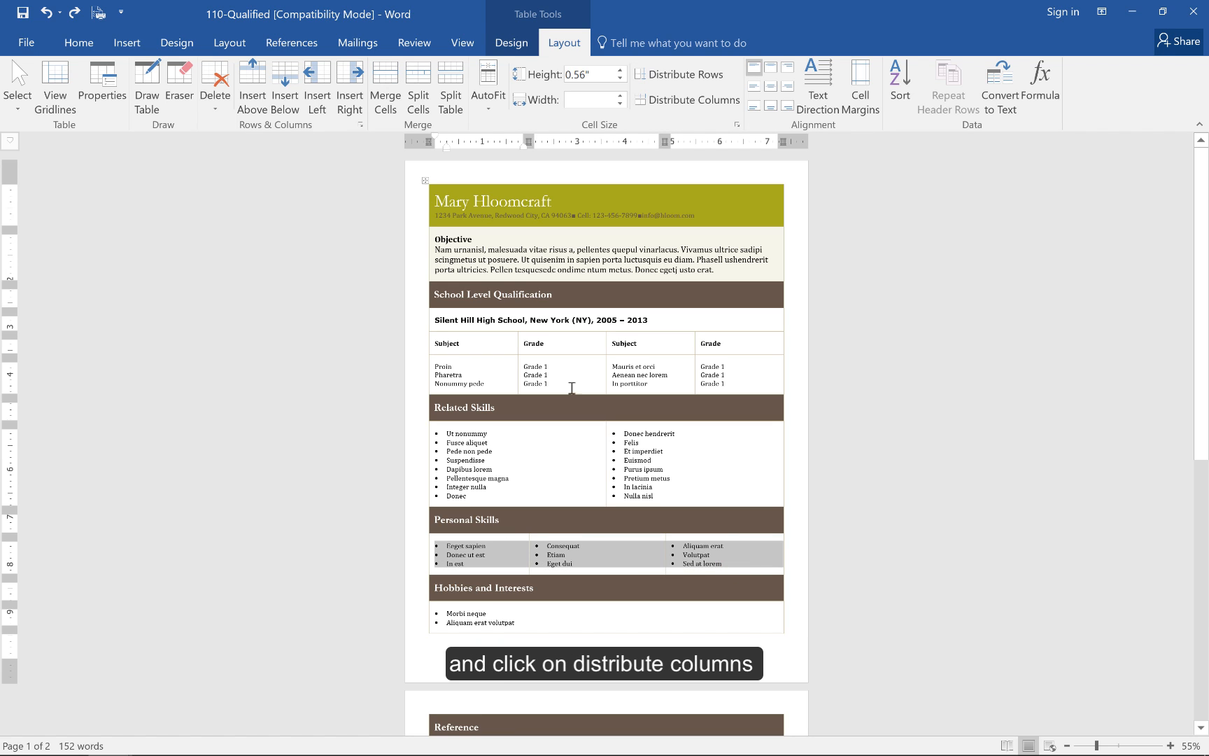
click(705, 100)
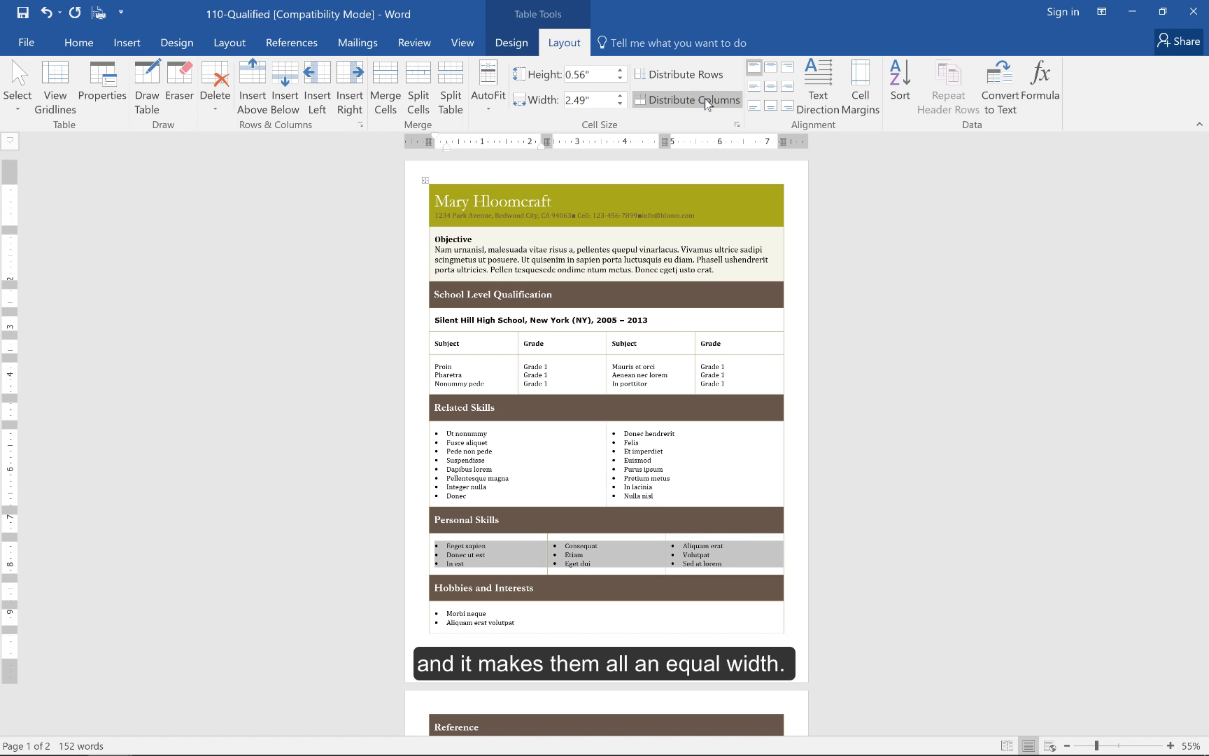
click(718, 547)
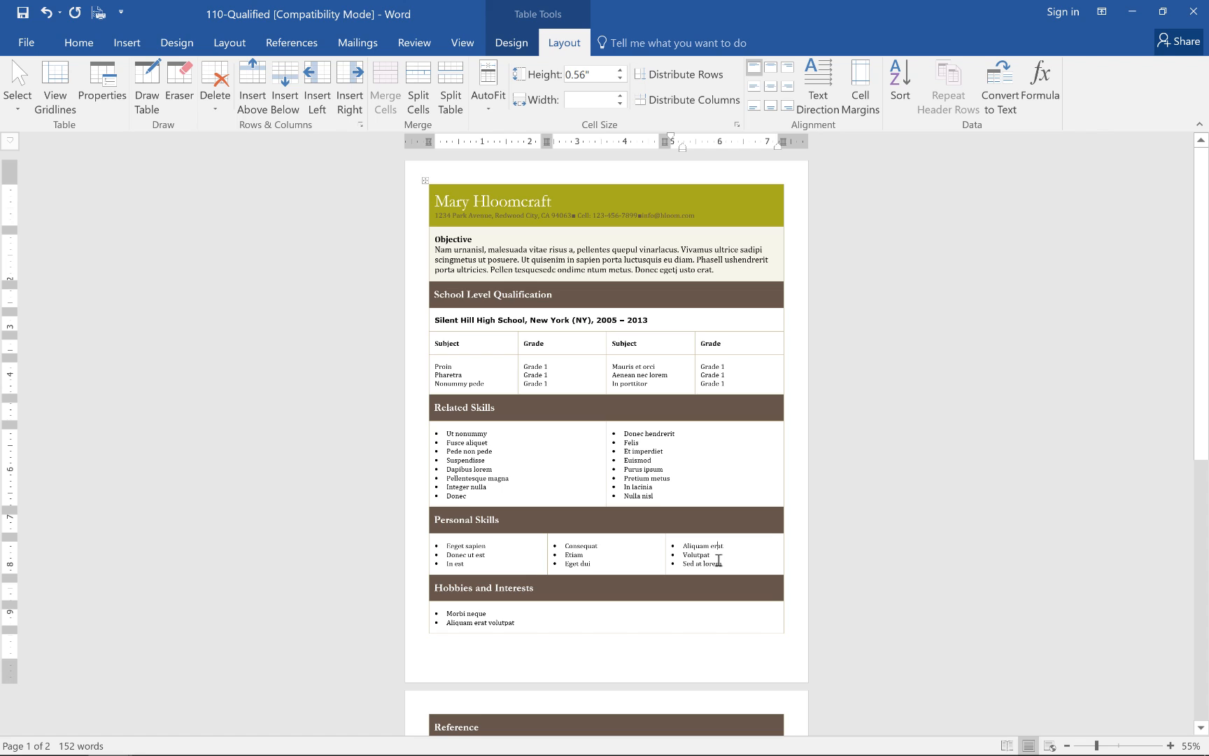
- Narrow the first Personal Skills column and distribute only the second and third columns to equal width
click(547, 558)
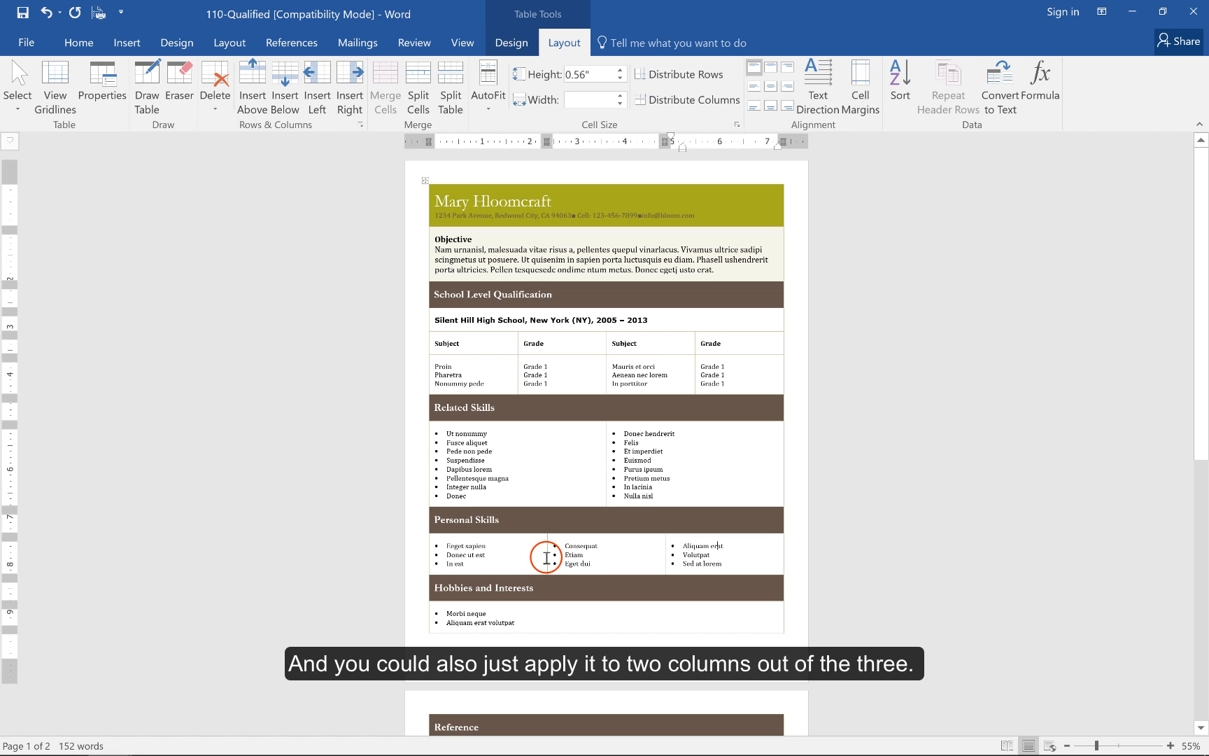
drag(546, 557, 508, 554)
drag(724, 558, 594, 550)
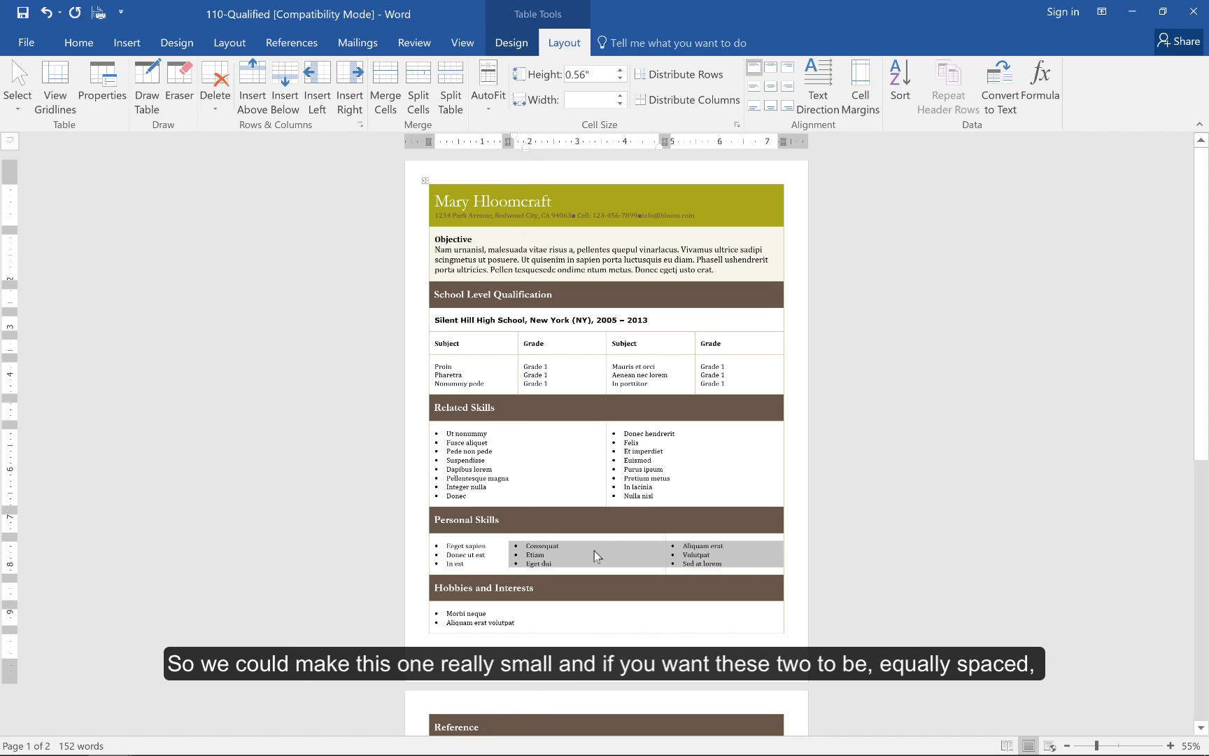
click(687, 102)
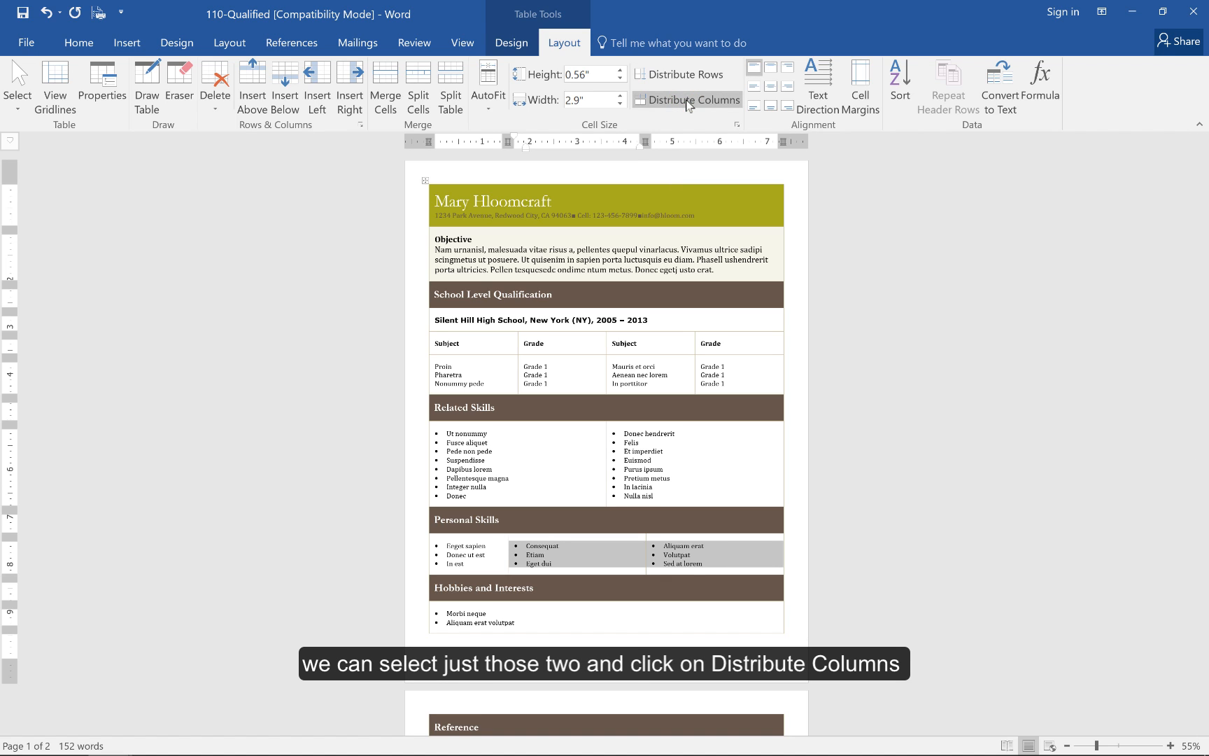
click(677, 566)
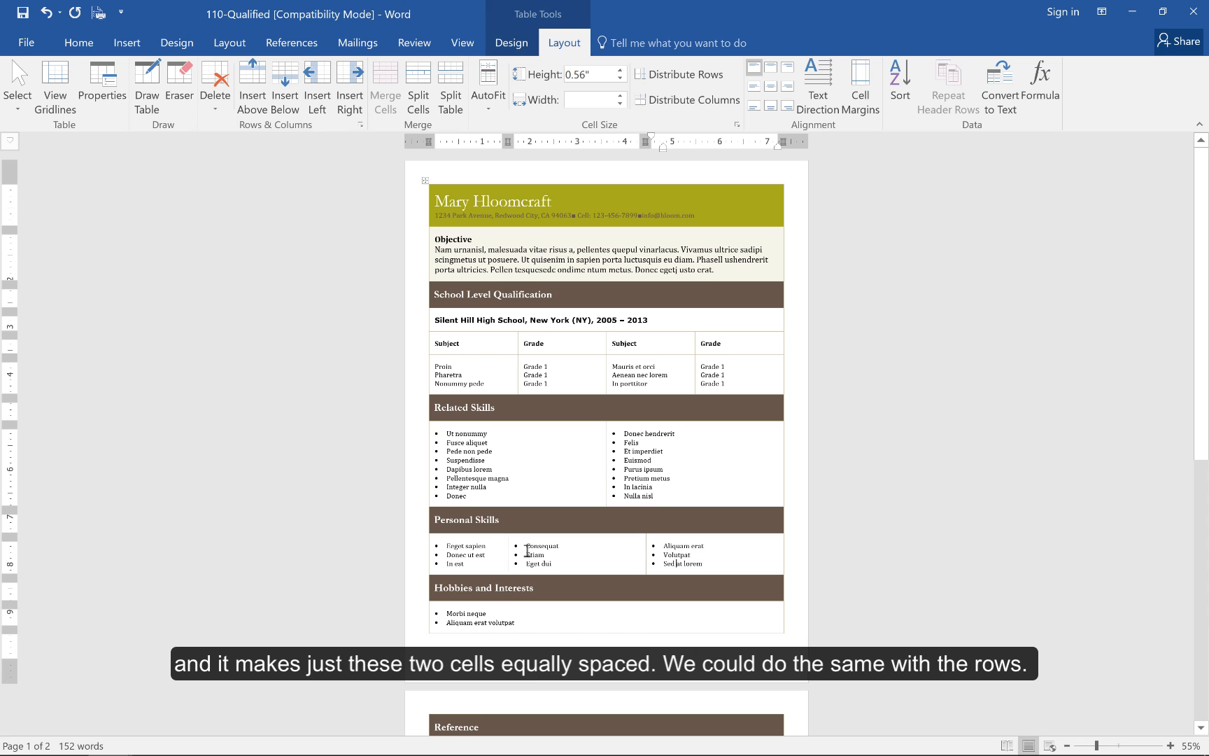
- Undo the last Personal Skills column distribution, and try distributing the three rows under School Level Qualification to equal height, then undo that
key(ctrl+z)
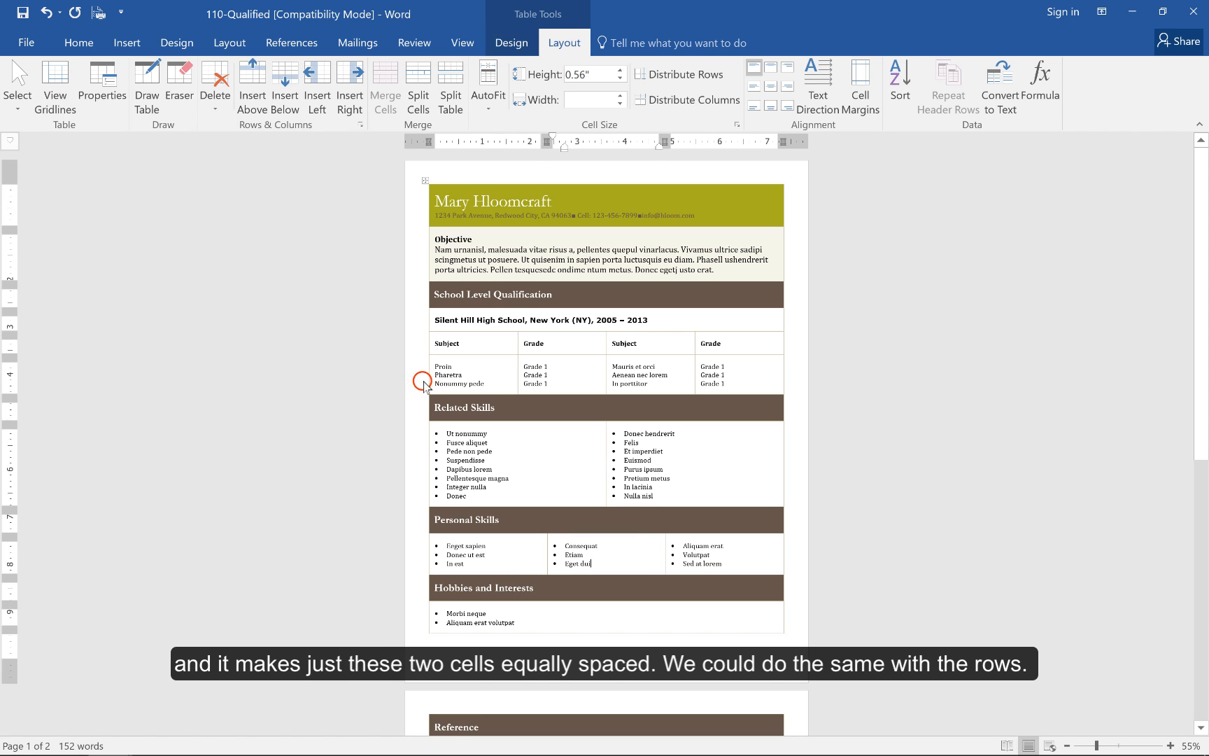
drag(426, 384, 420, 332)
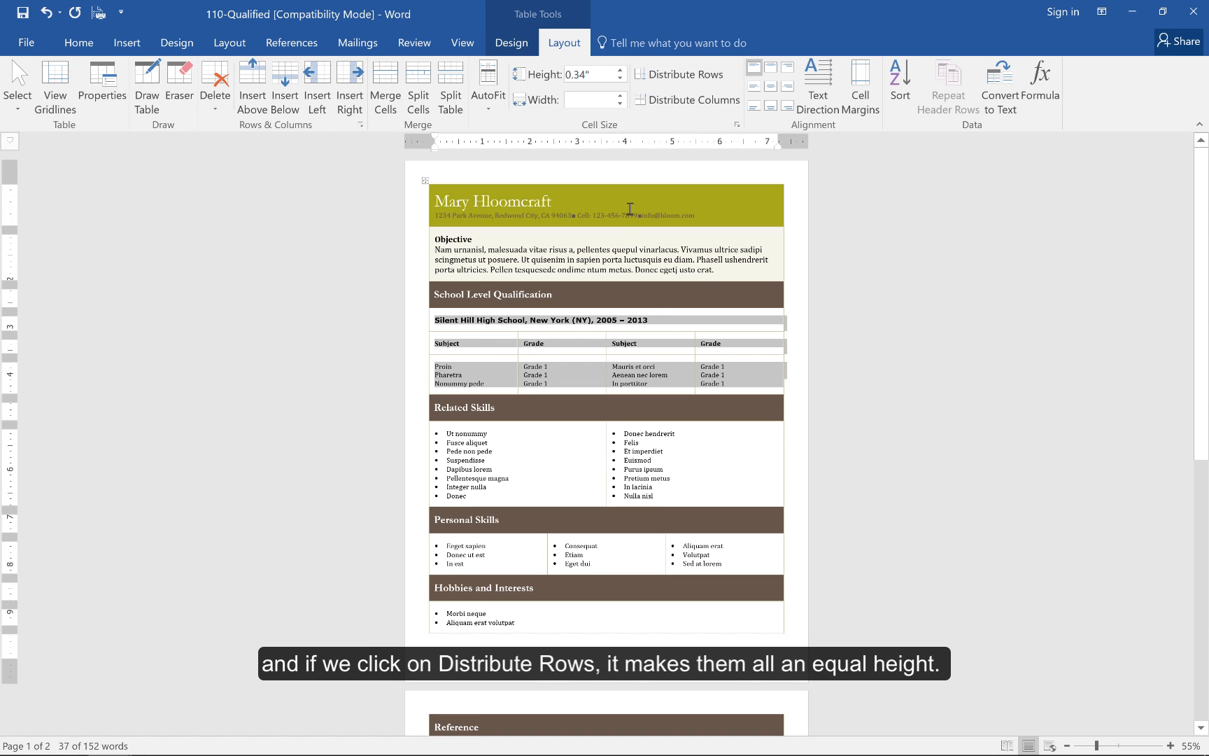
click(664, 74)
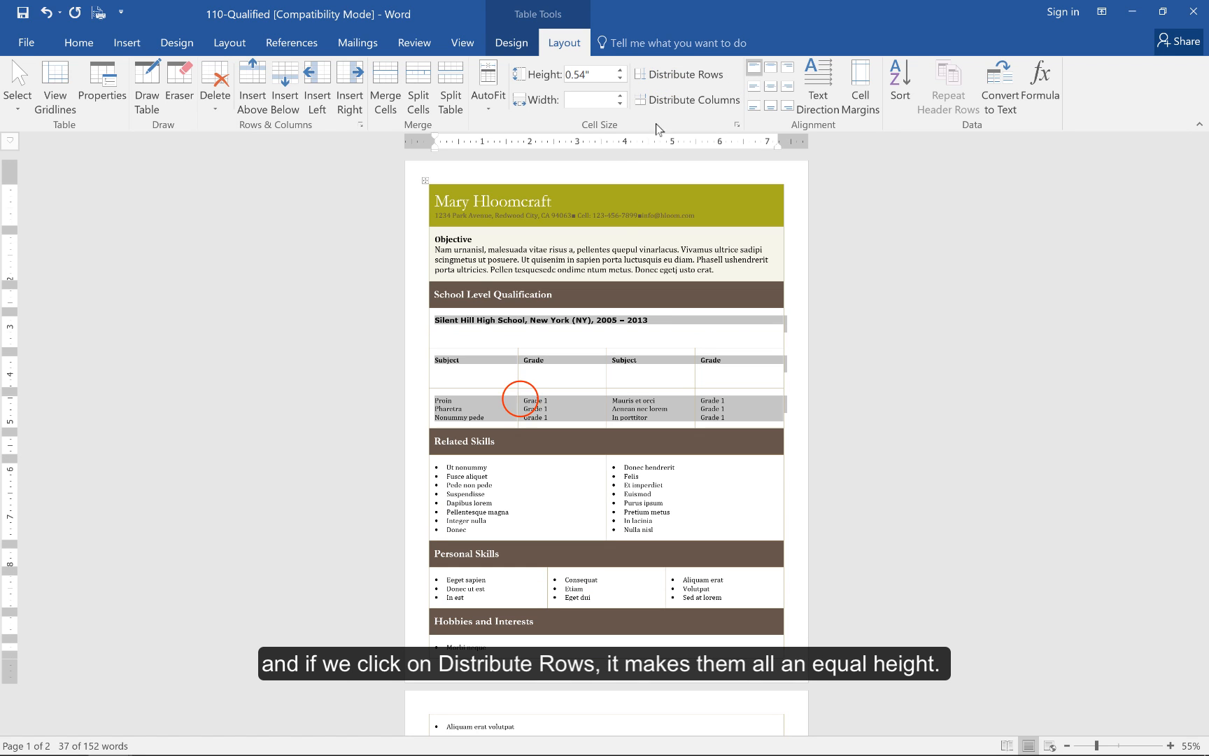
click(521, 403)
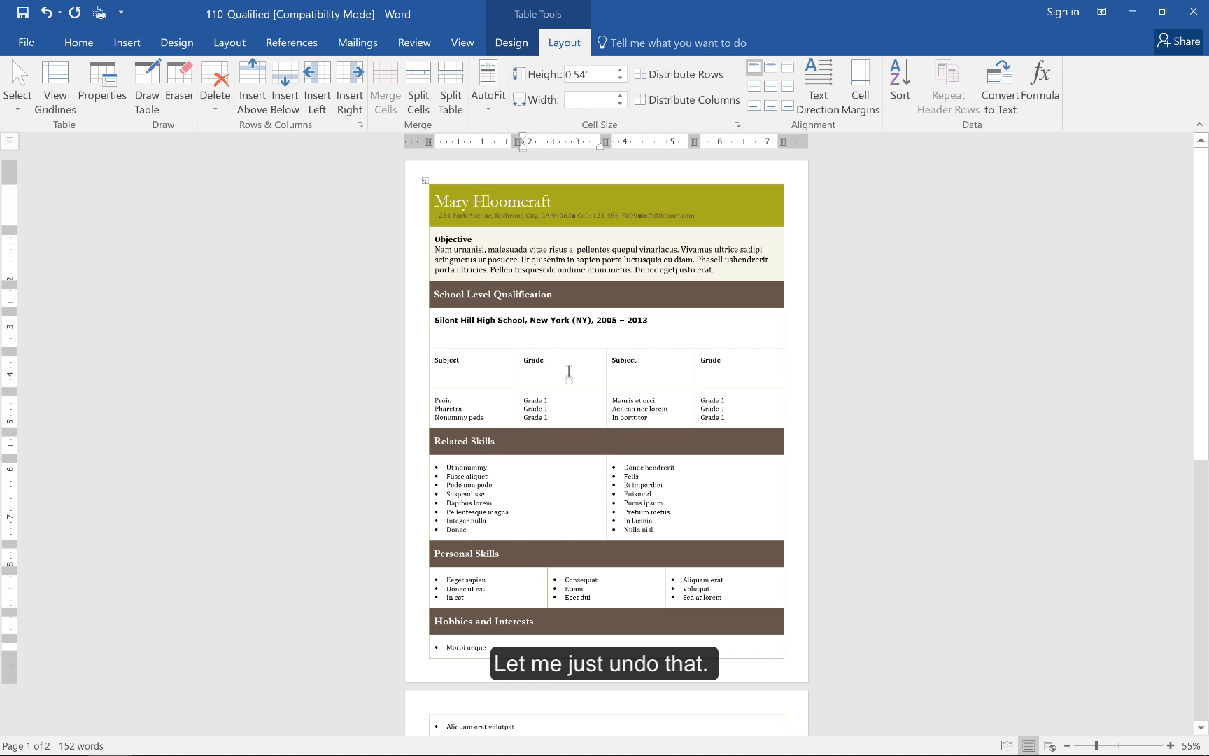
key(ctrl+z)
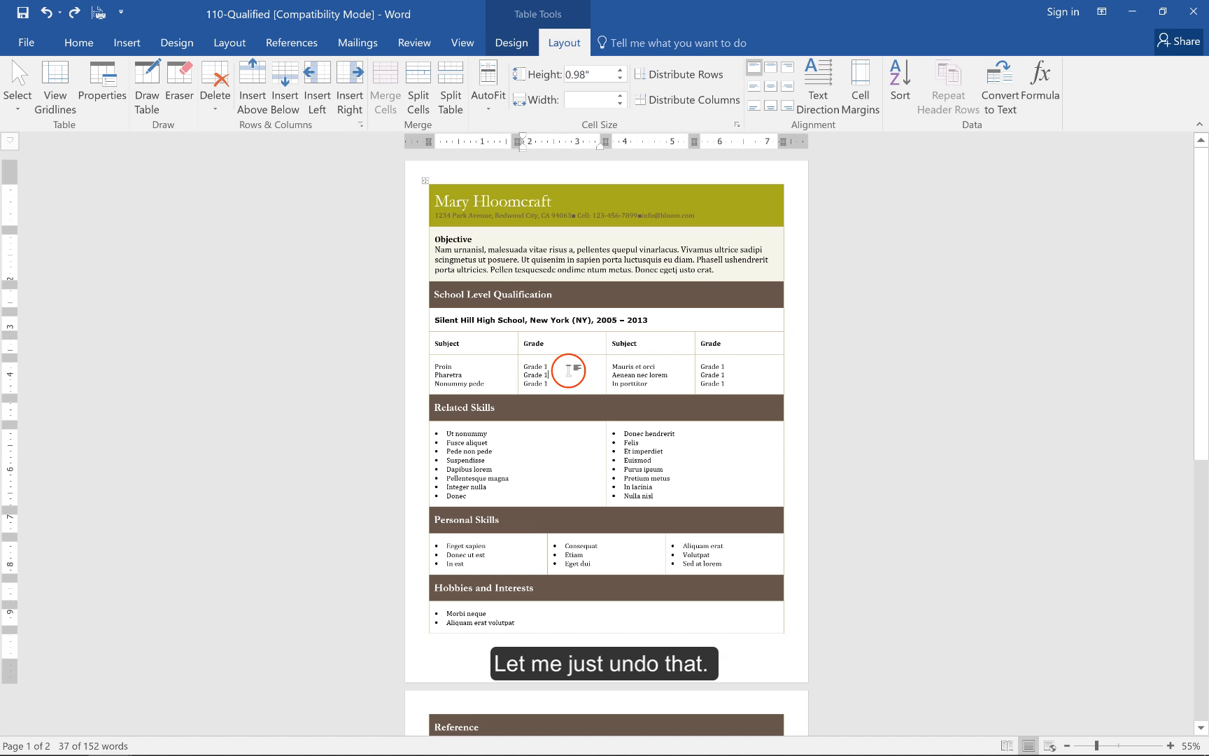
click(569, 371)
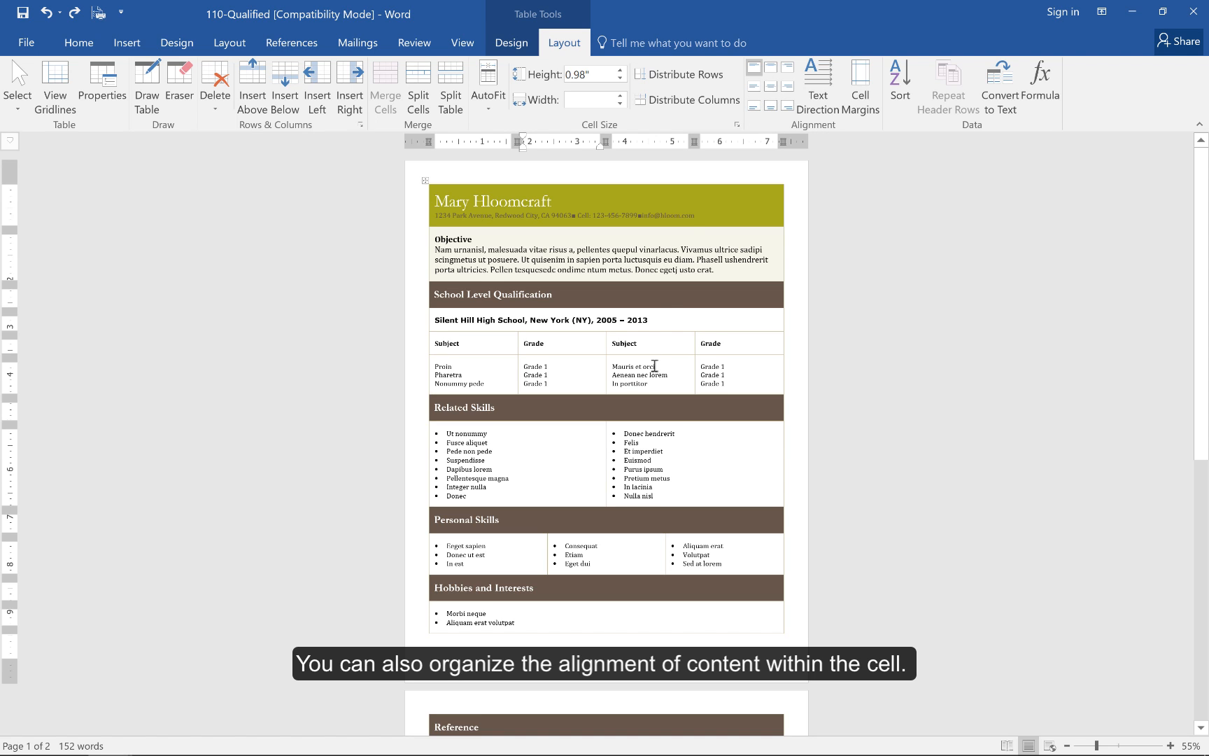
- Try top center alignment on the four Subject and Grade heading cells, and return them to top left
click(755, 74)
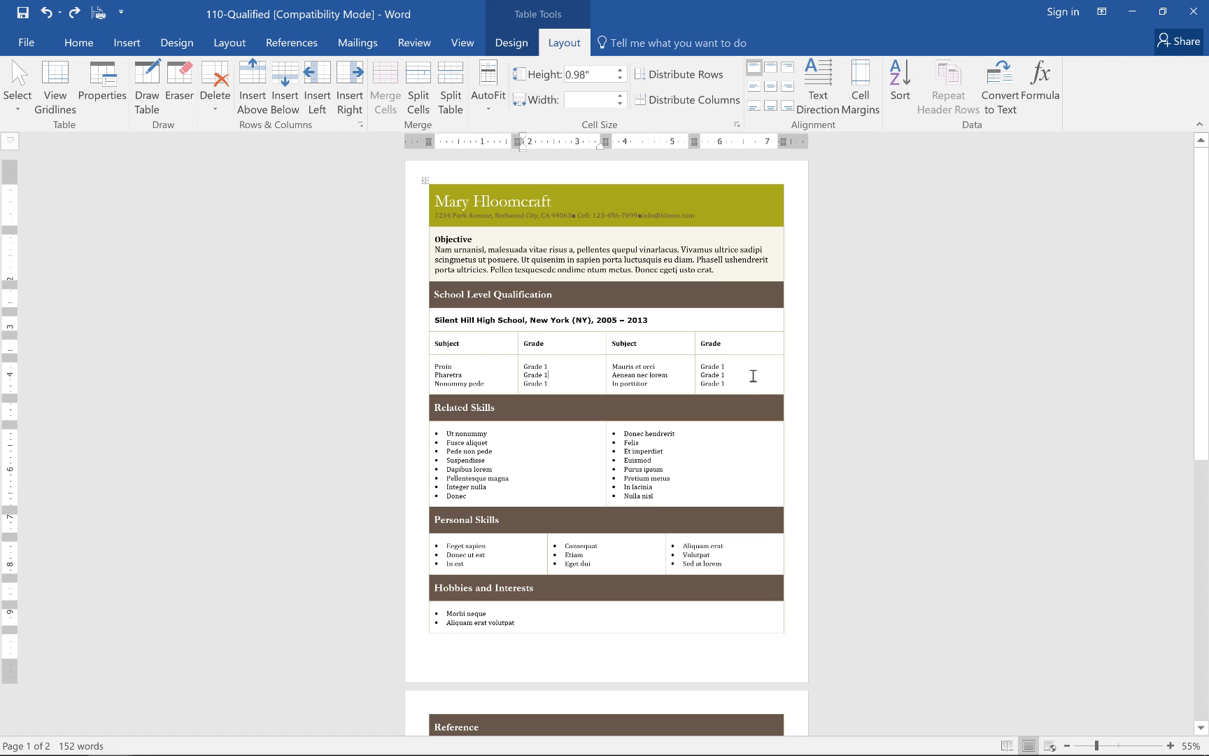
click(745, 341)
drag(745, 341, 475, 348)
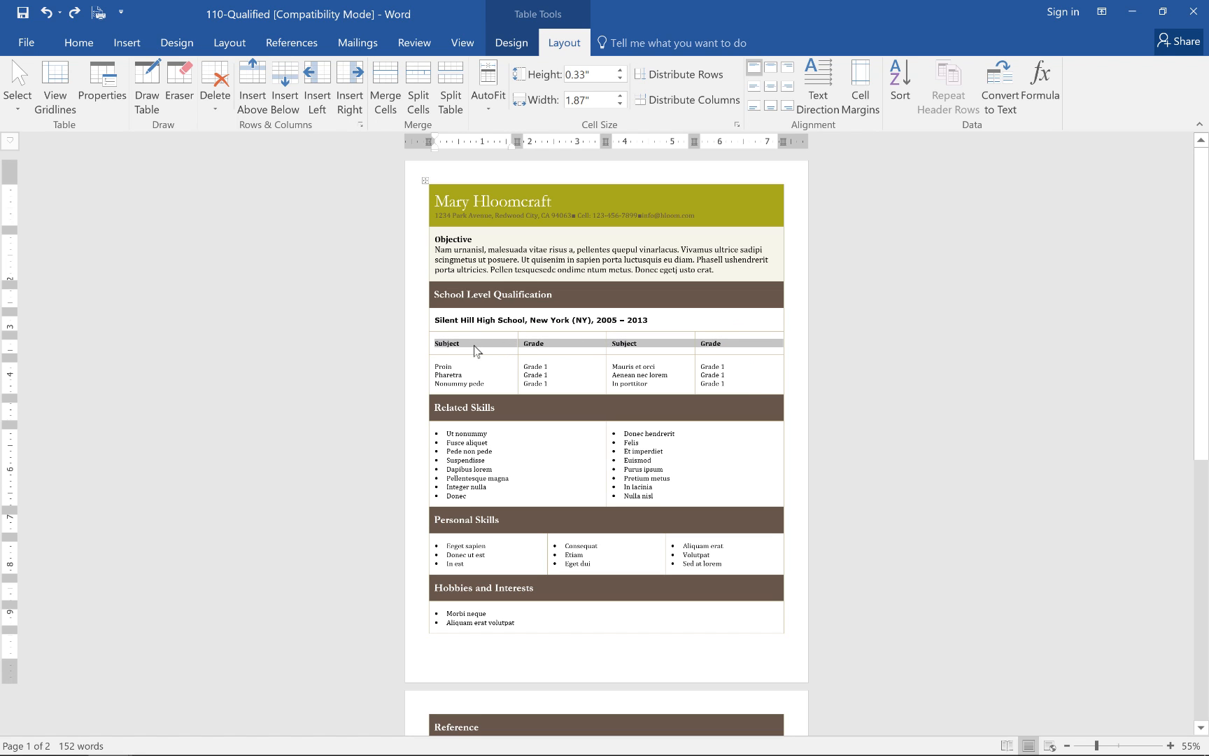
click(769, 72)
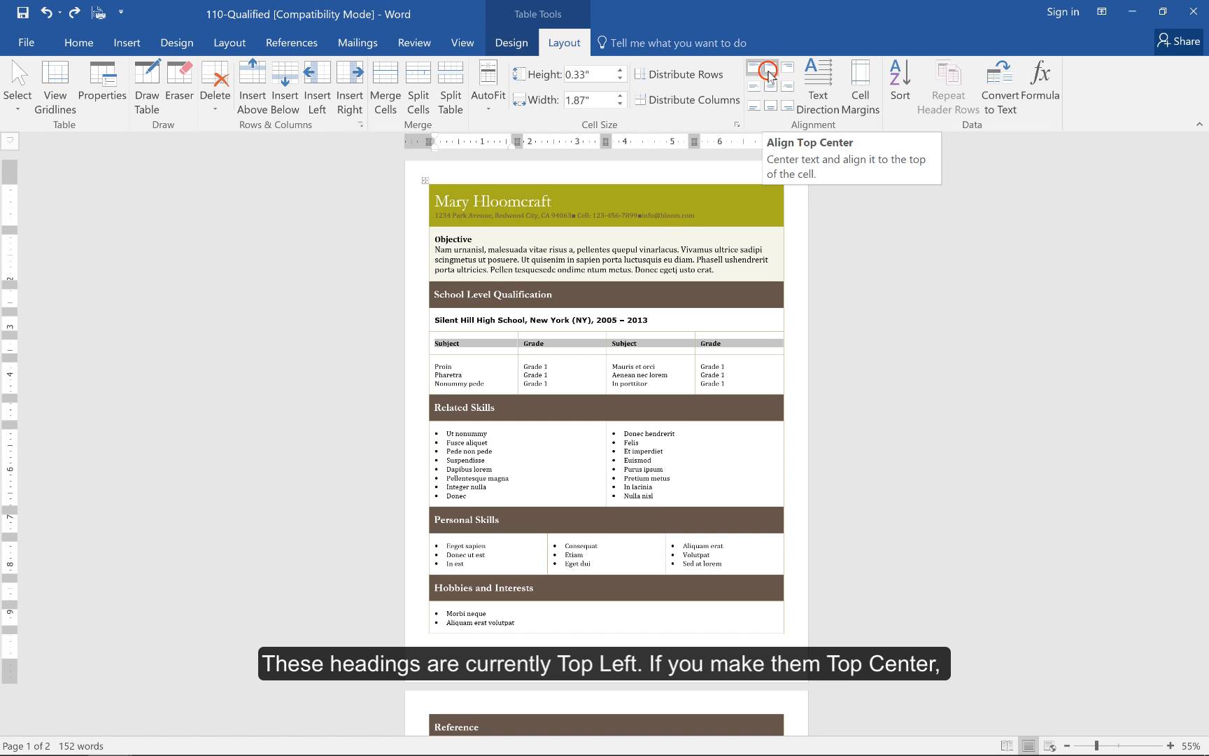
click(582, 344)
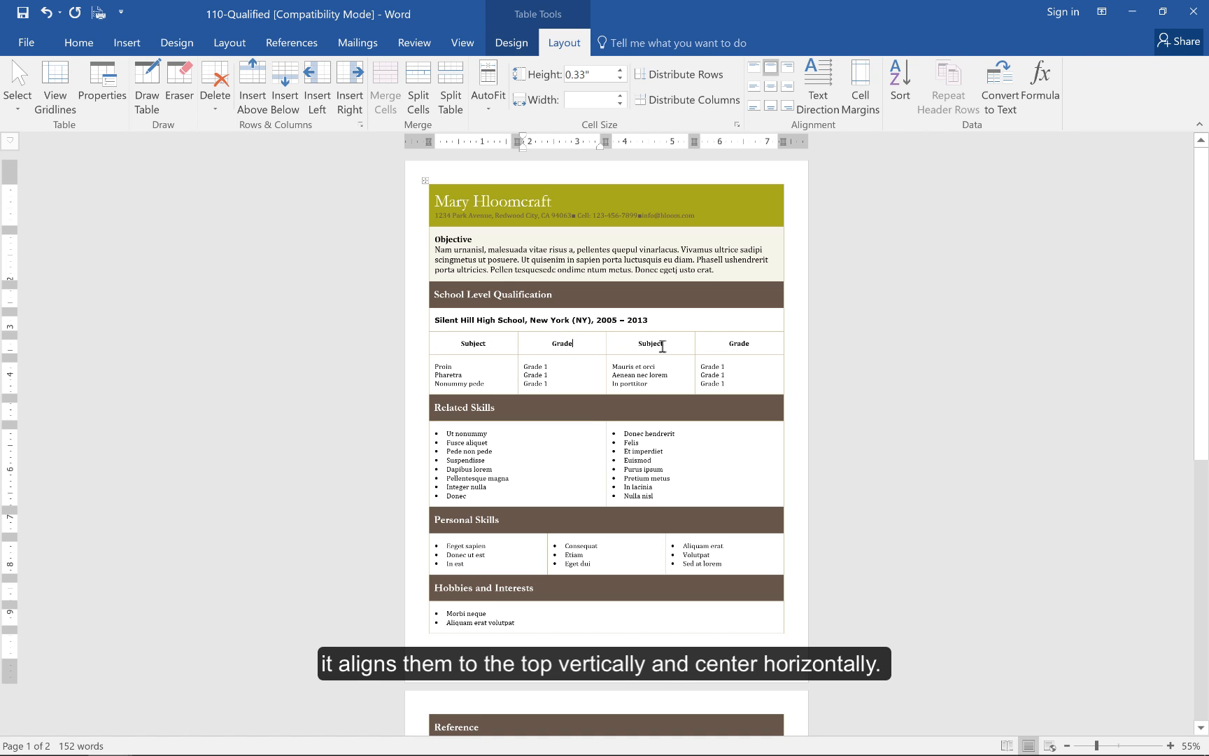
click(752, 70)
click(760, 344)
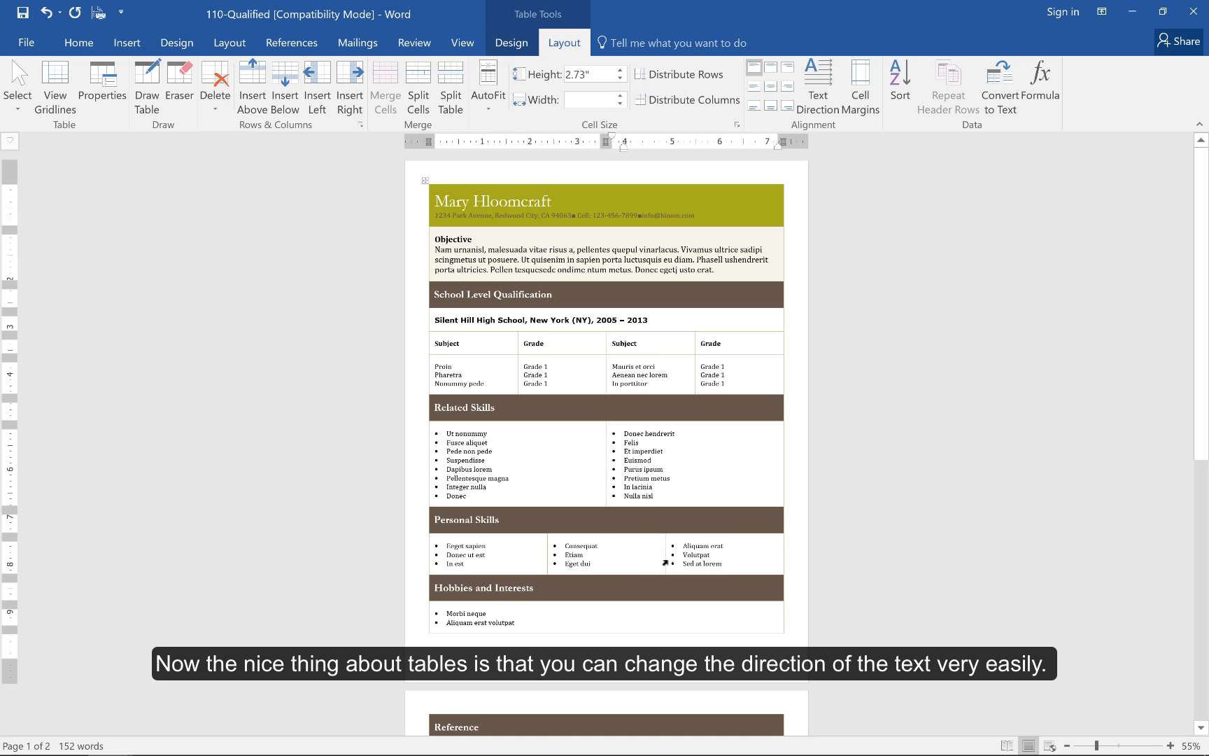
- Cycle the Subject and Grade headings' text direction through top-to-bottom, bottom-to-top and left-to-right, and undo the changes
click(734, 343)
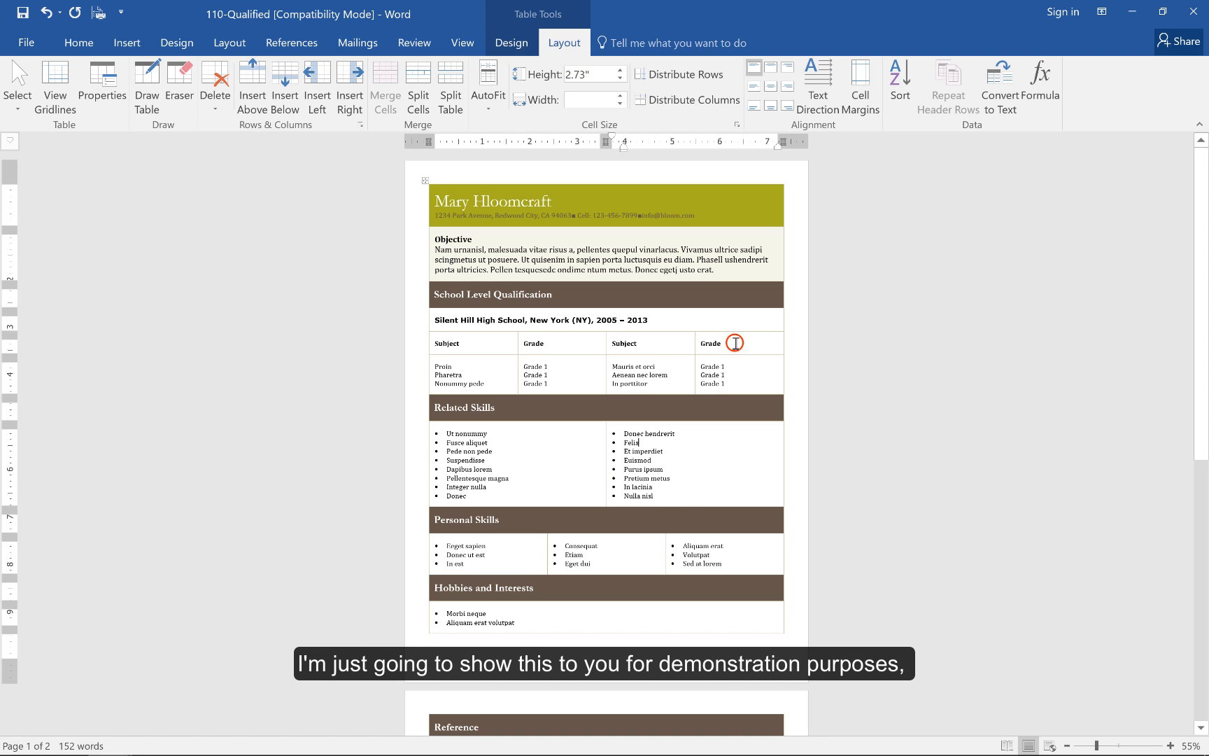
drag(734, 342, 513, 345)
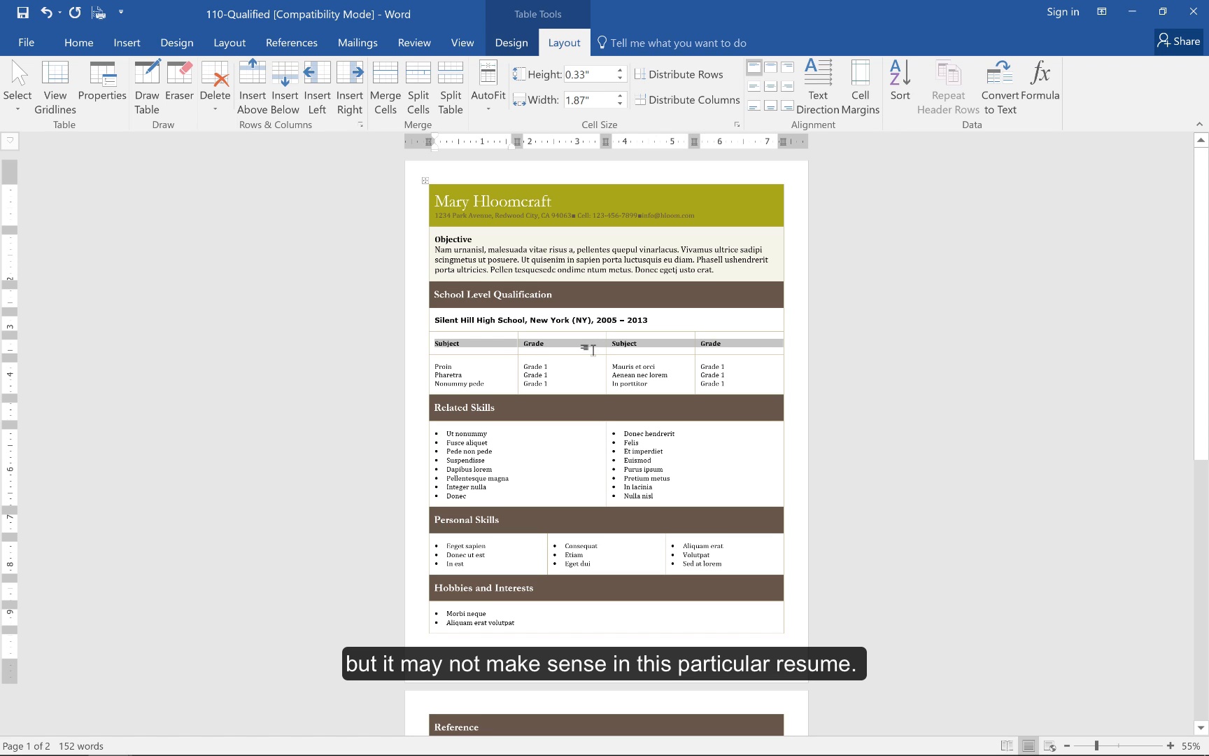
click(826, 89)
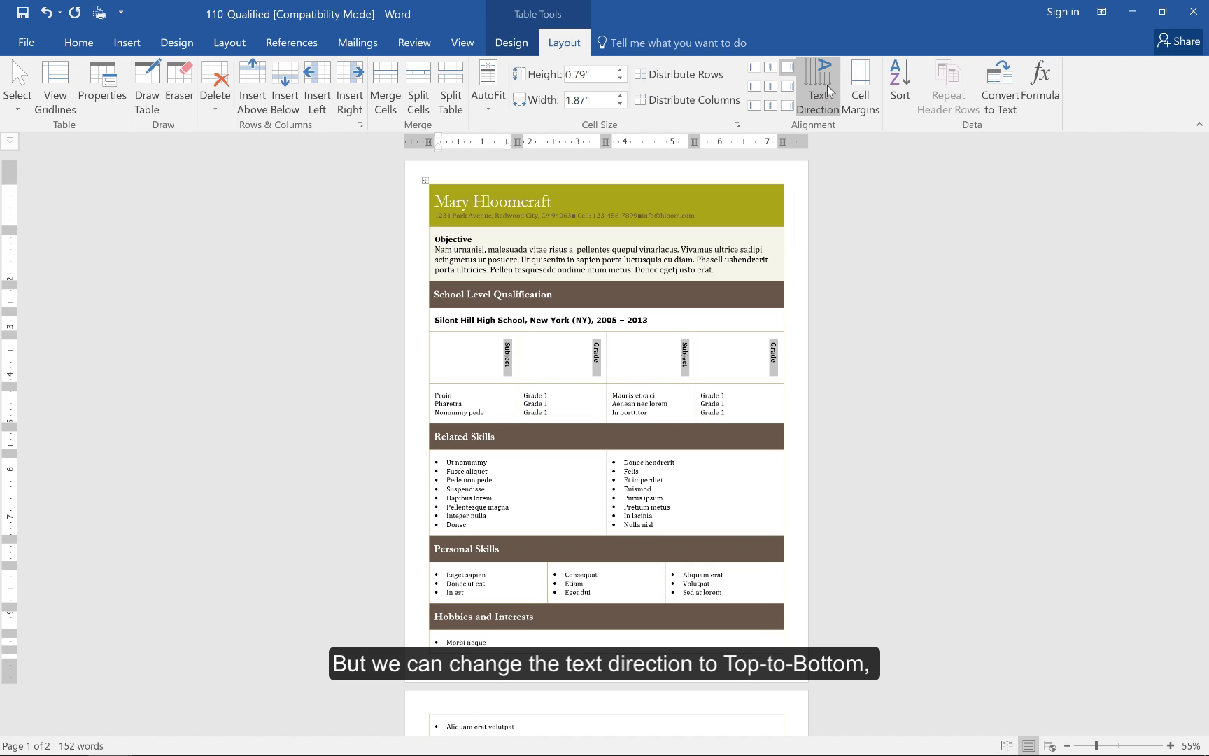
click(826, 90)
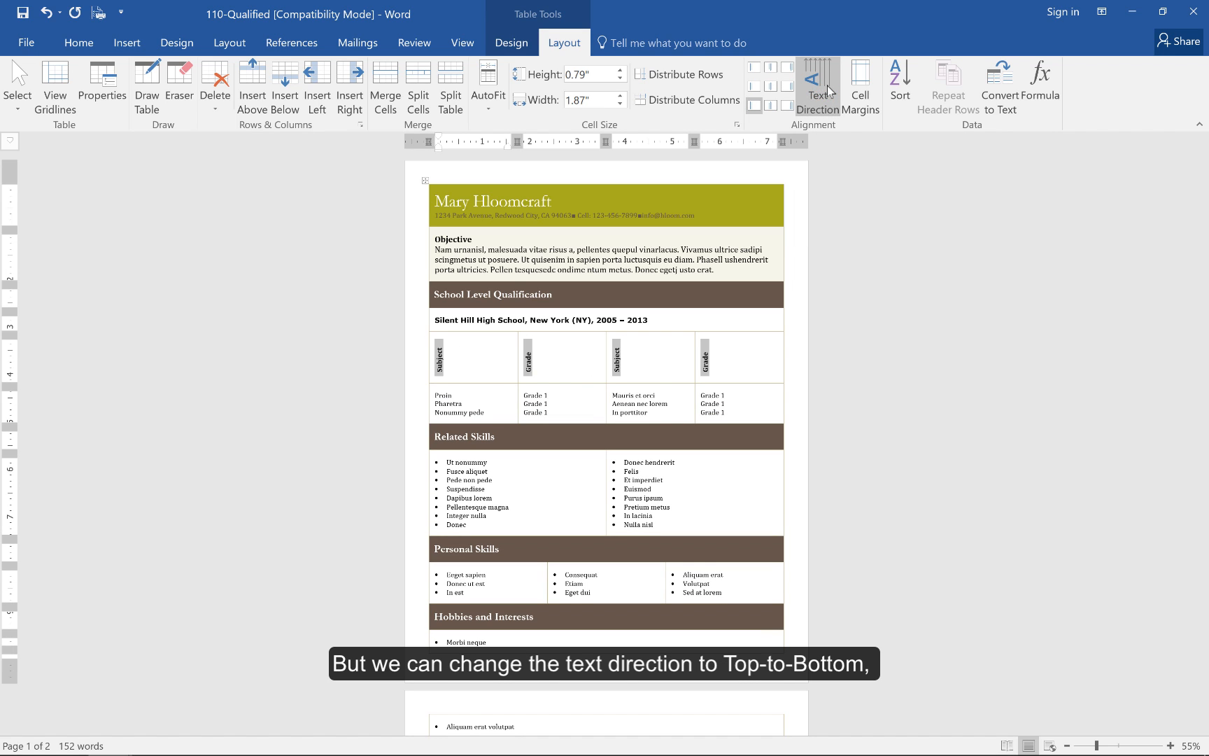
click(826, 89)
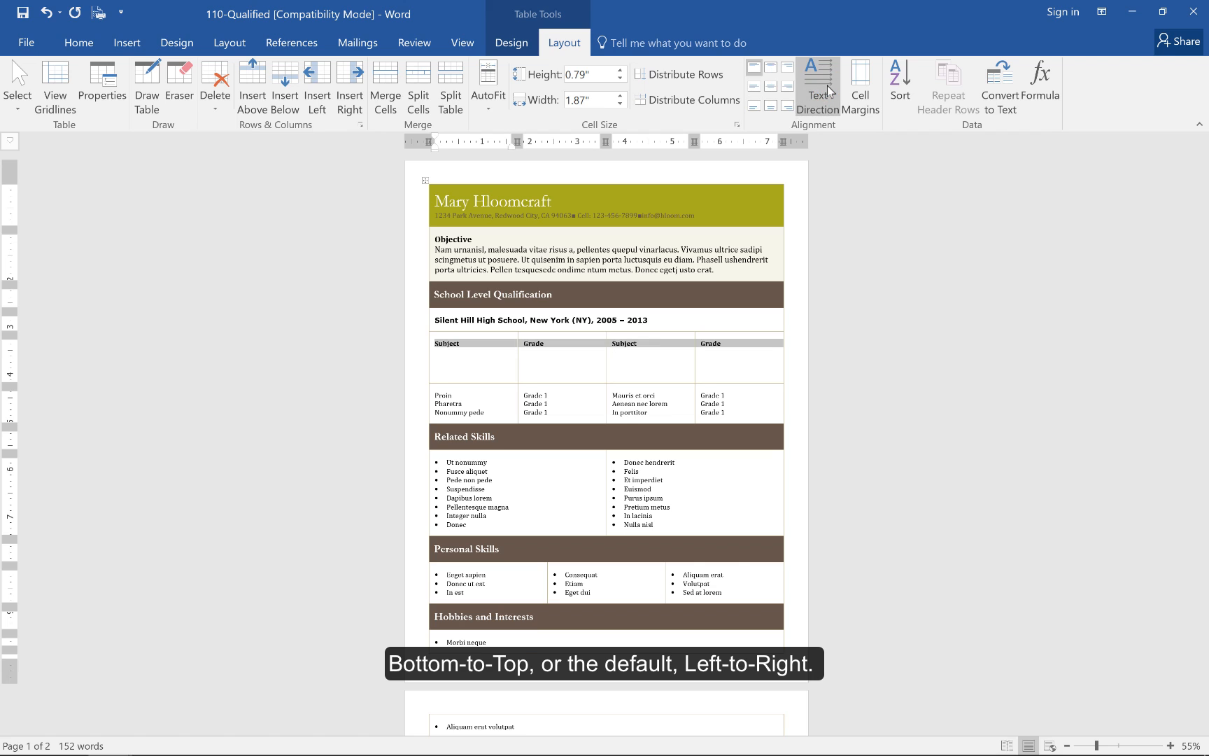
click(627, 377)
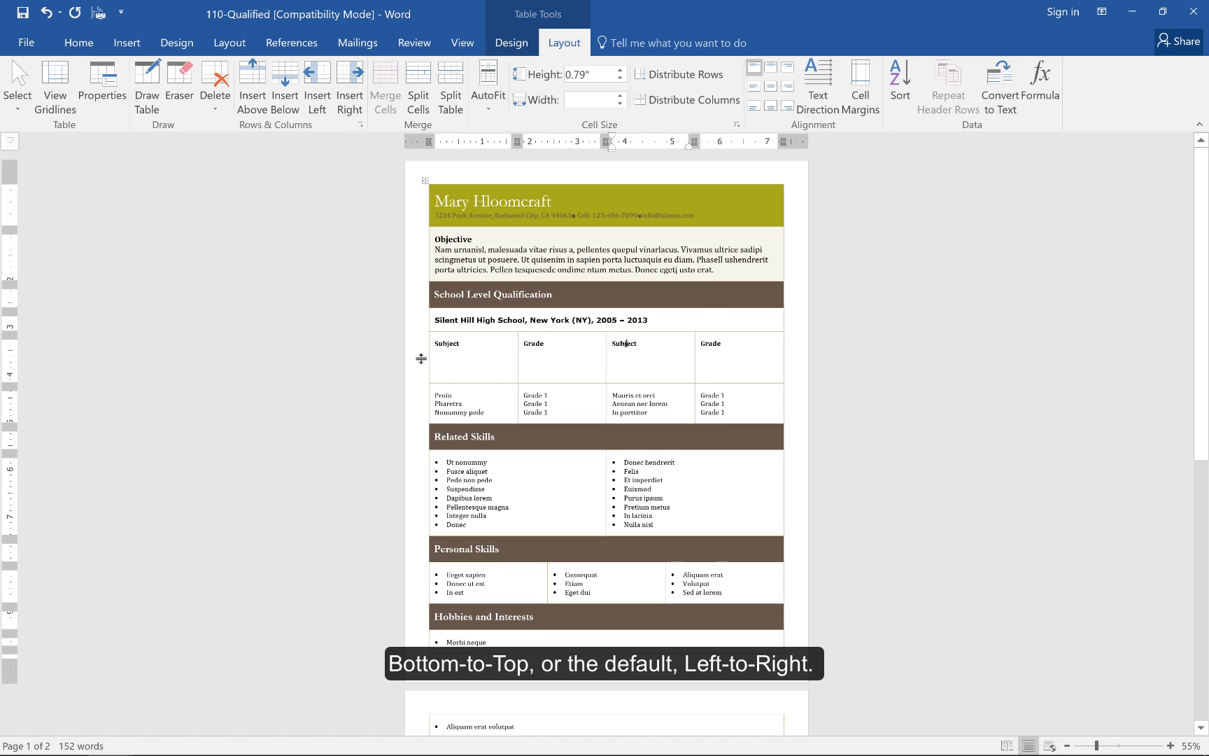
key(ctrl+z)
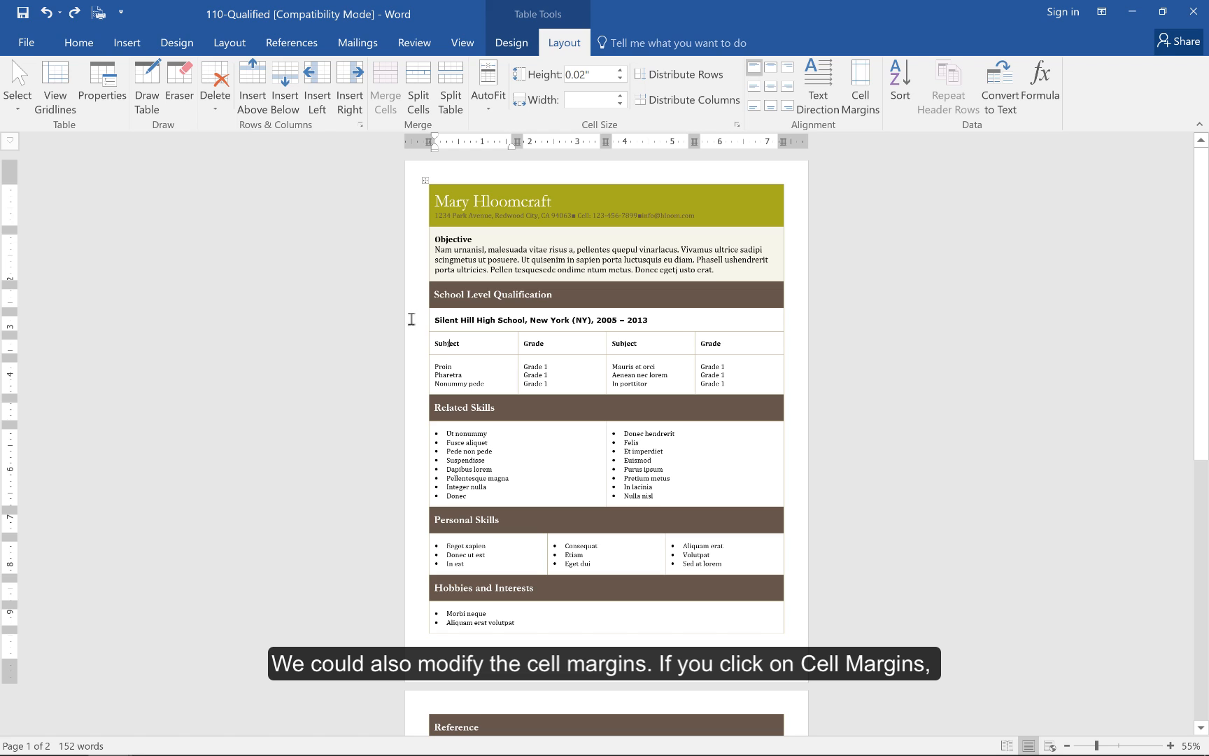
- Set the table's default top, bottom, left and right cell margins to 0.3 inches
click(861, 95)
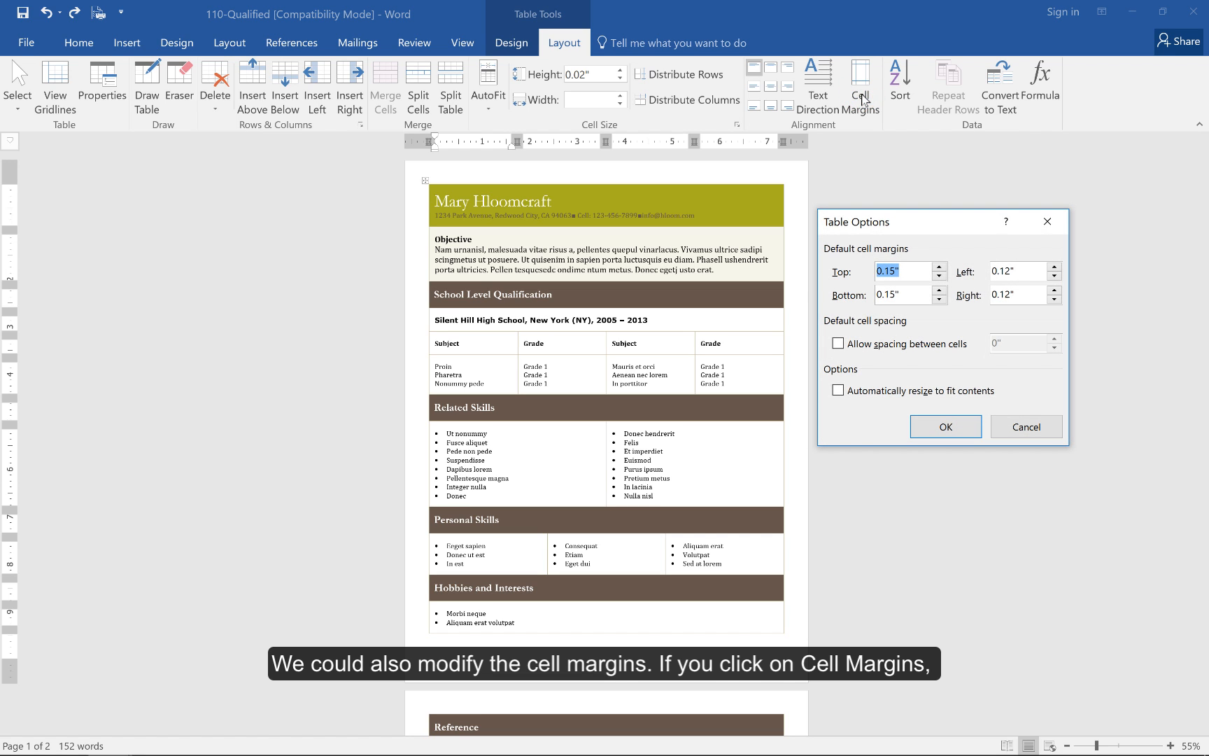
click(911, 279)
click(913, 274)
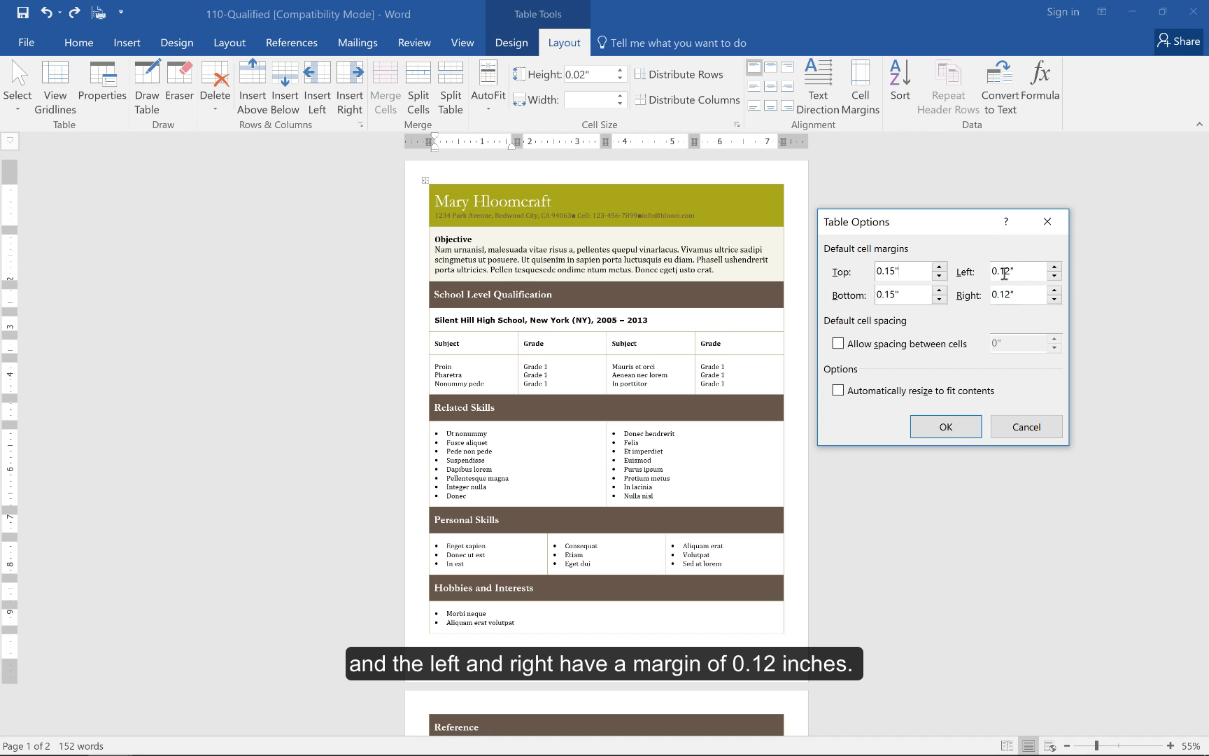
drag(909, 272, 875, 272)
text(0.3)
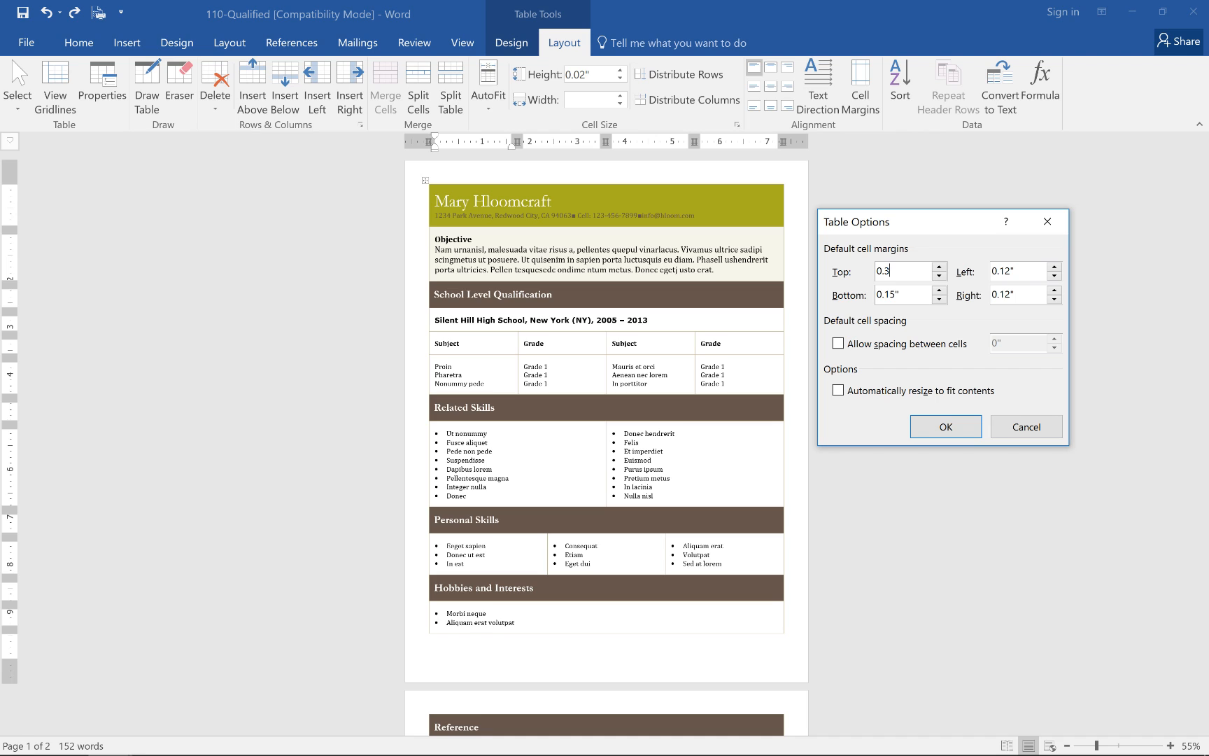
key(Tab)
key(shift+Tab)
key(Tab)
text(0.3)
key(Tab)
text(0.3)
key(Tab)
text(0.3)
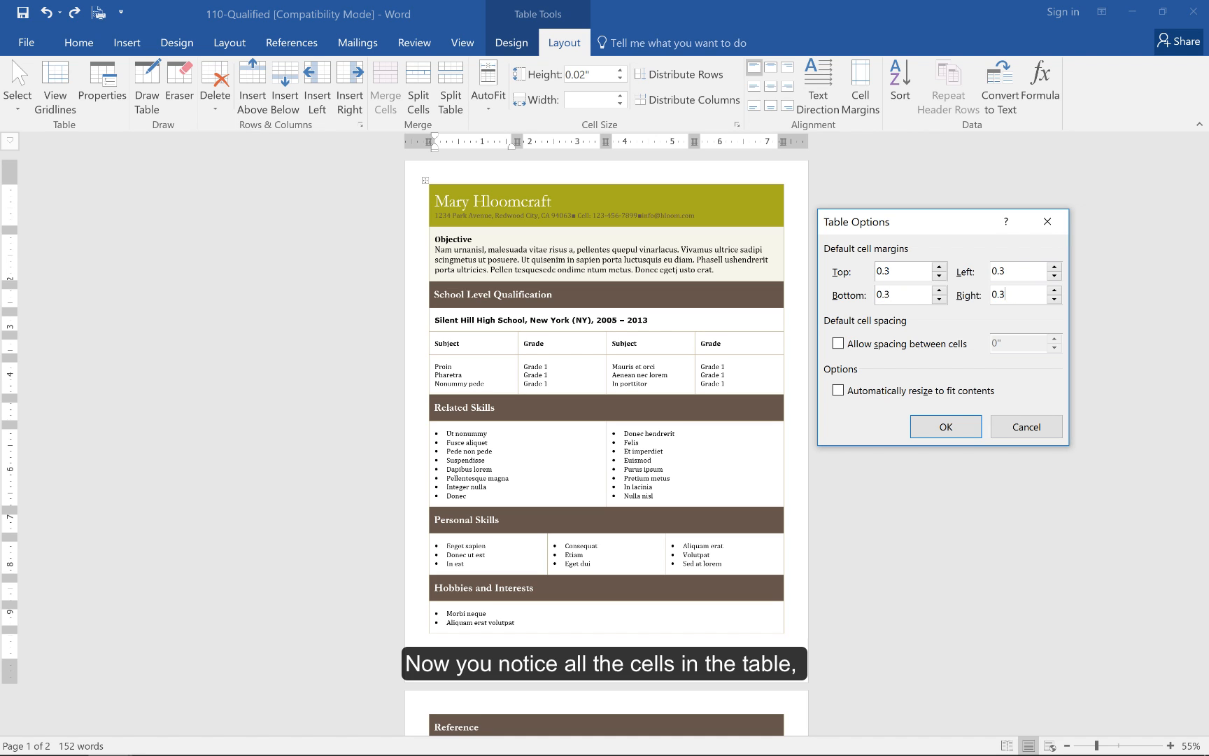
click(945, 425)
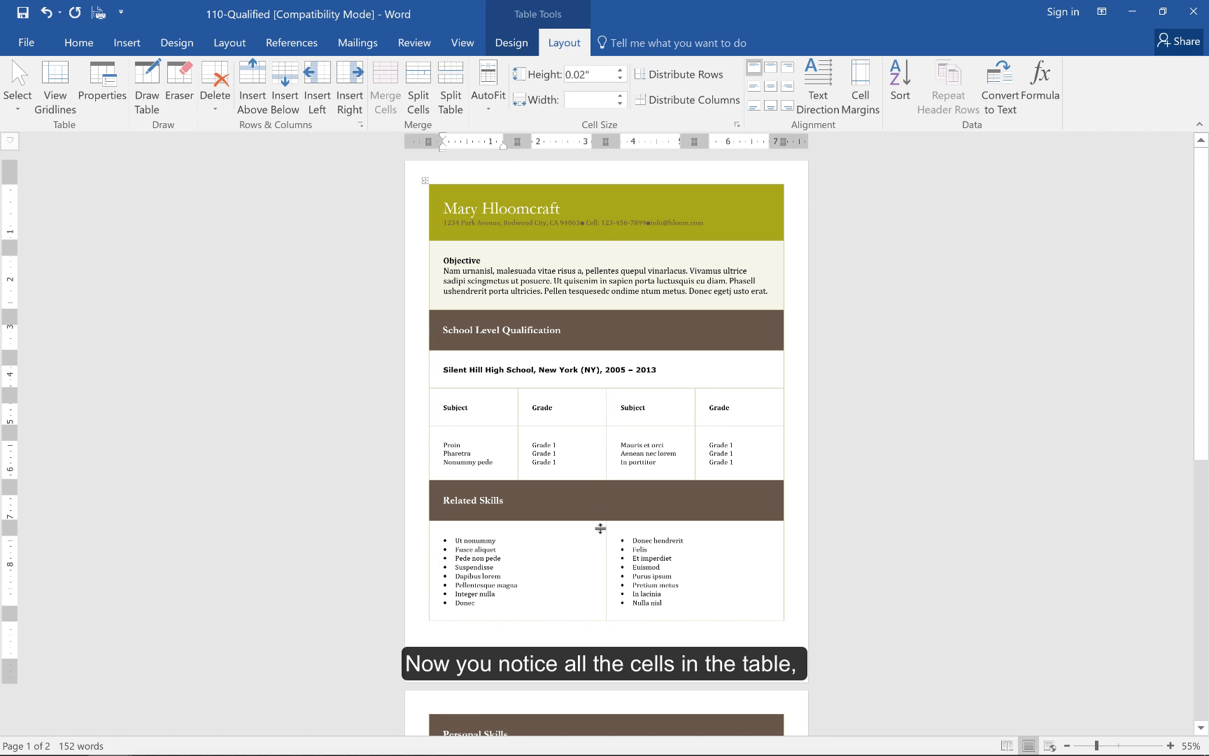
- Look over the cell spacing on both resume pages, and undo the cell margin change
scroll(601, 530, down, 3)
scroll(601, 529, down, 7)
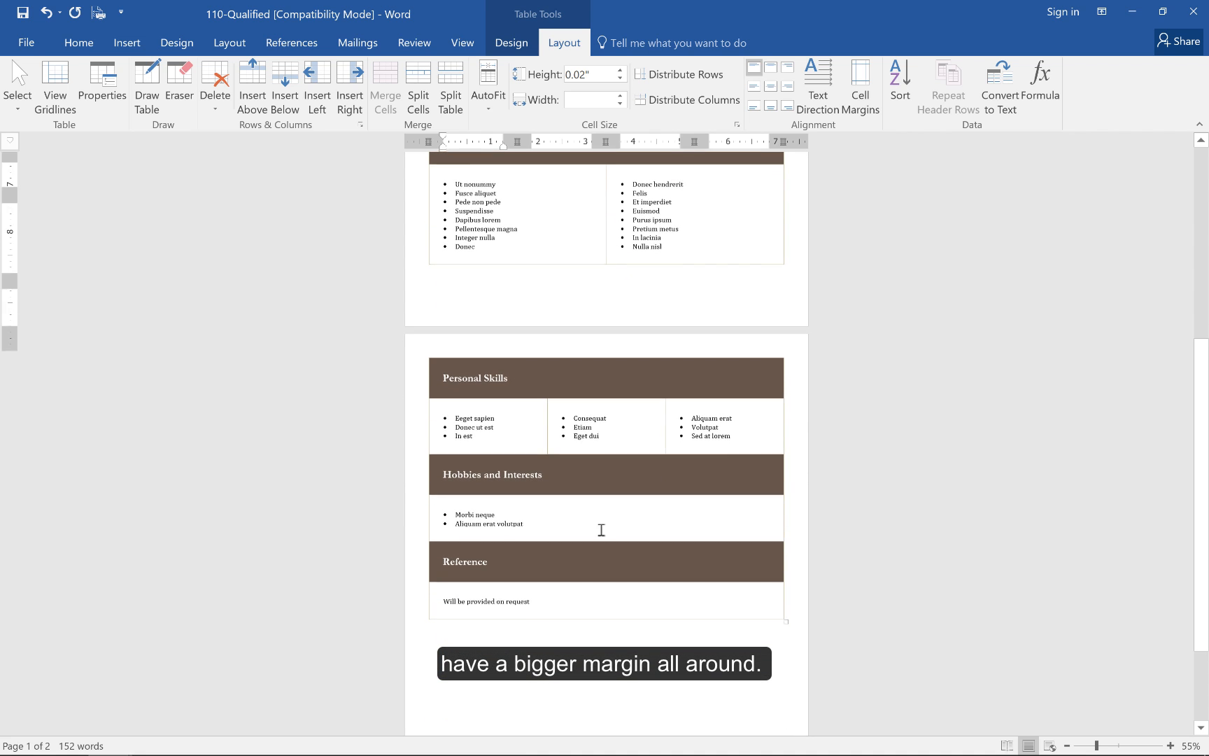
scroll(600, 529, up, 8)
scroll(600, 529, up, 2)
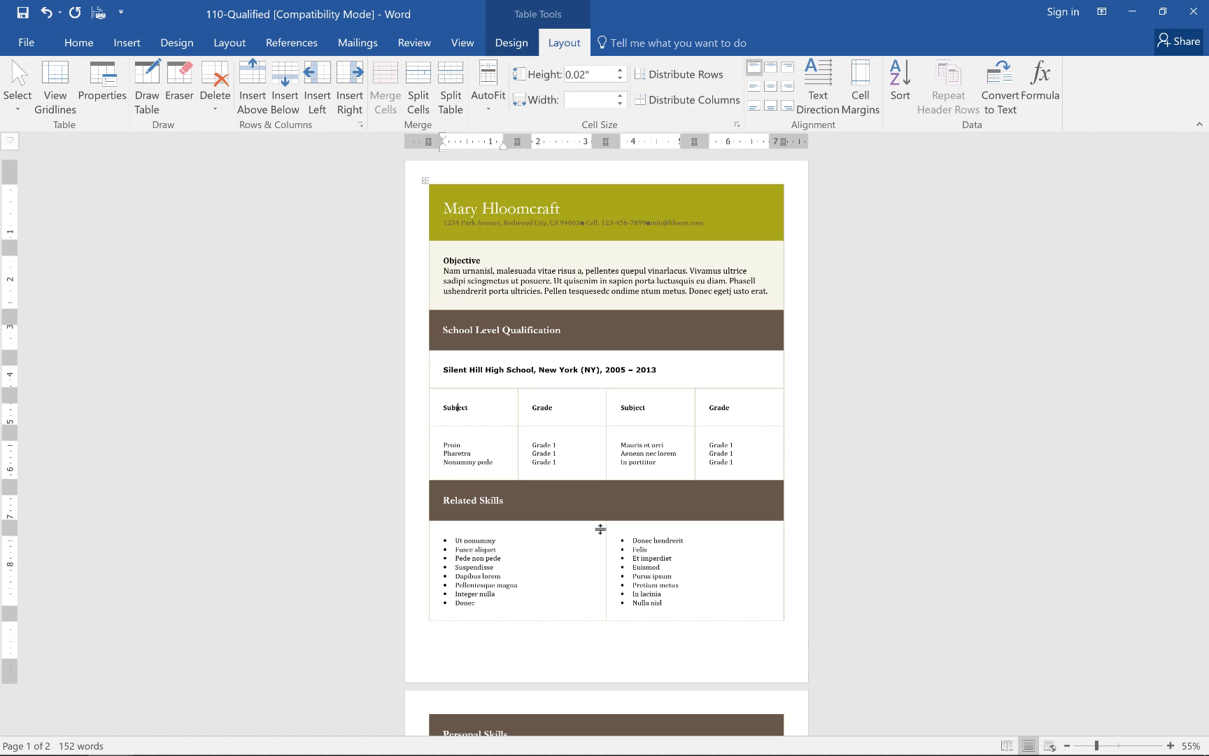
key(ctrl+z)
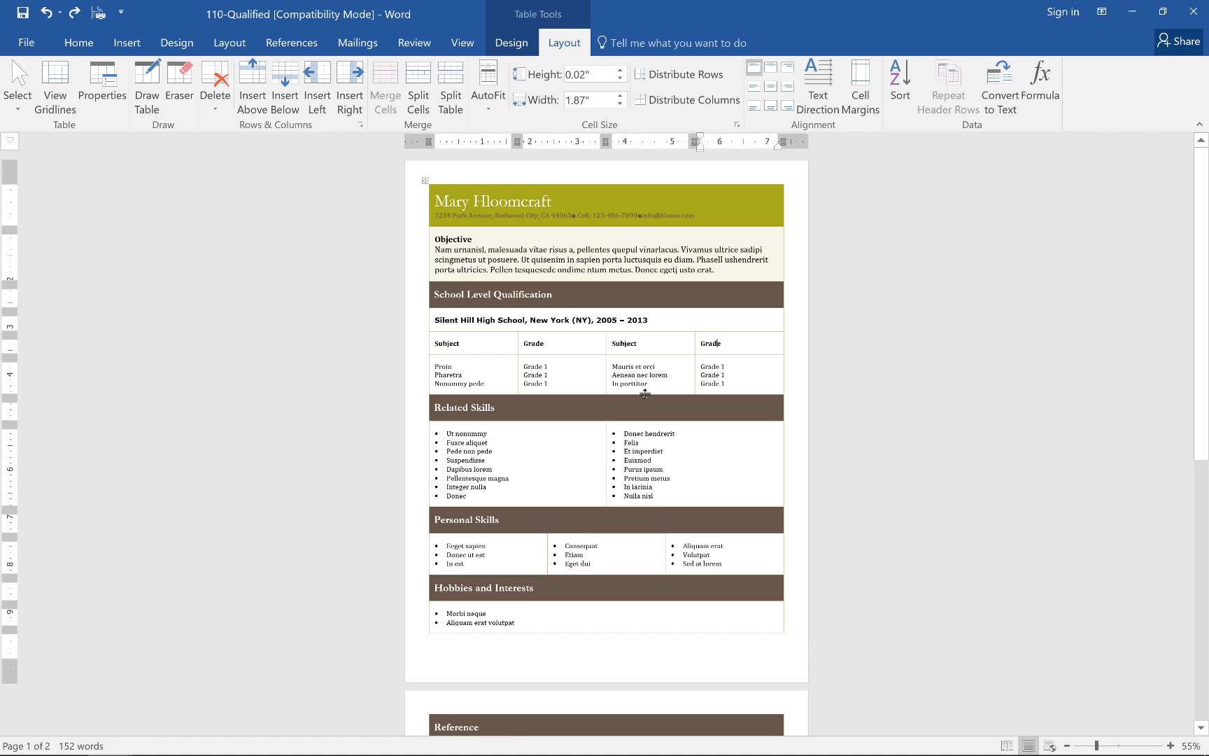
- Shift the middle column border shared by School Level Qualification and Related Skills slightly to the left
click(605, 457)
mouse_move(605, 457)
mouse_down()
mouse_move(591, 457)
mouse_move(603, 448)
mouse_up()
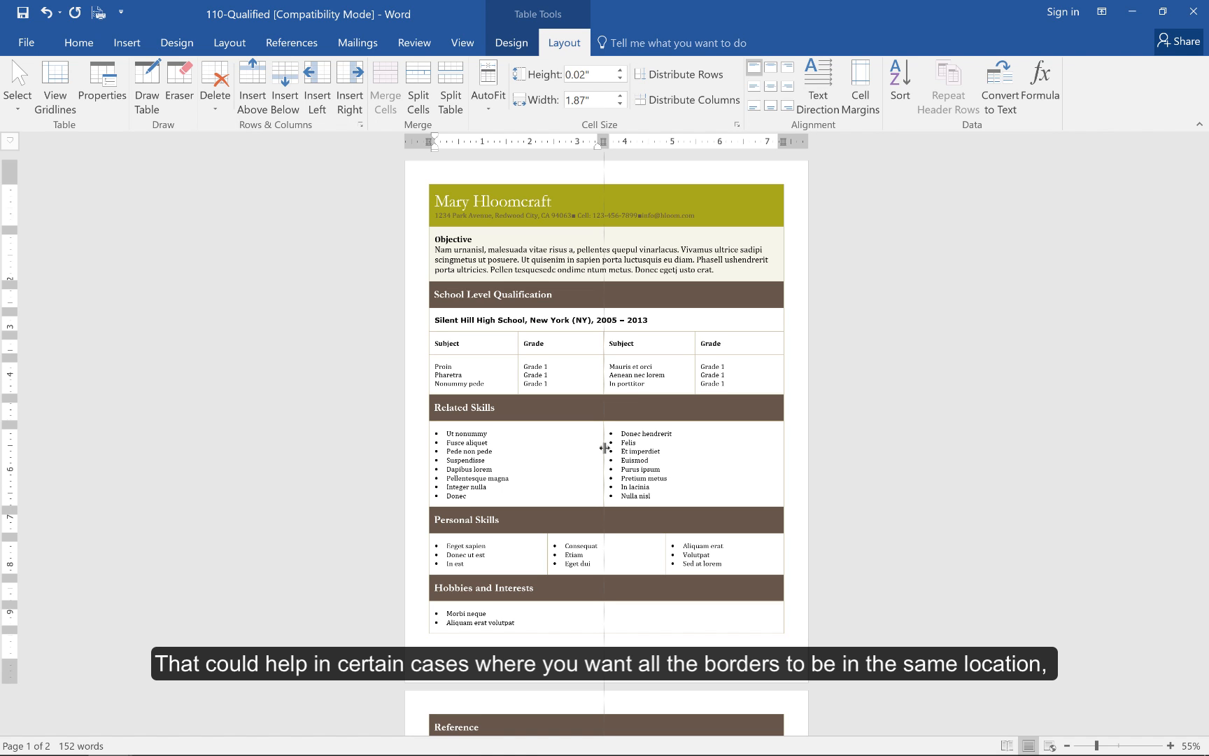
drag(604, 448, 604, 448)
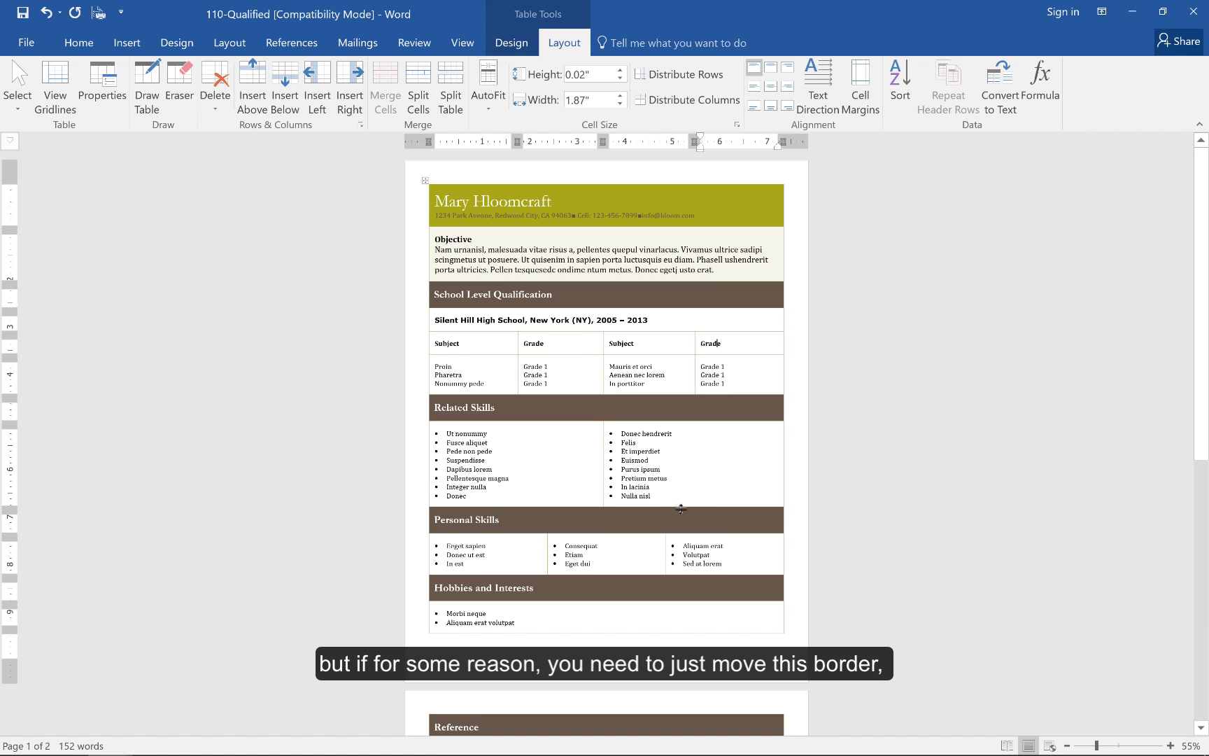
- Select the two Related Skills cells and move only their shared border left, away from the Subject column border above
drag(666, 500, 574, 476)
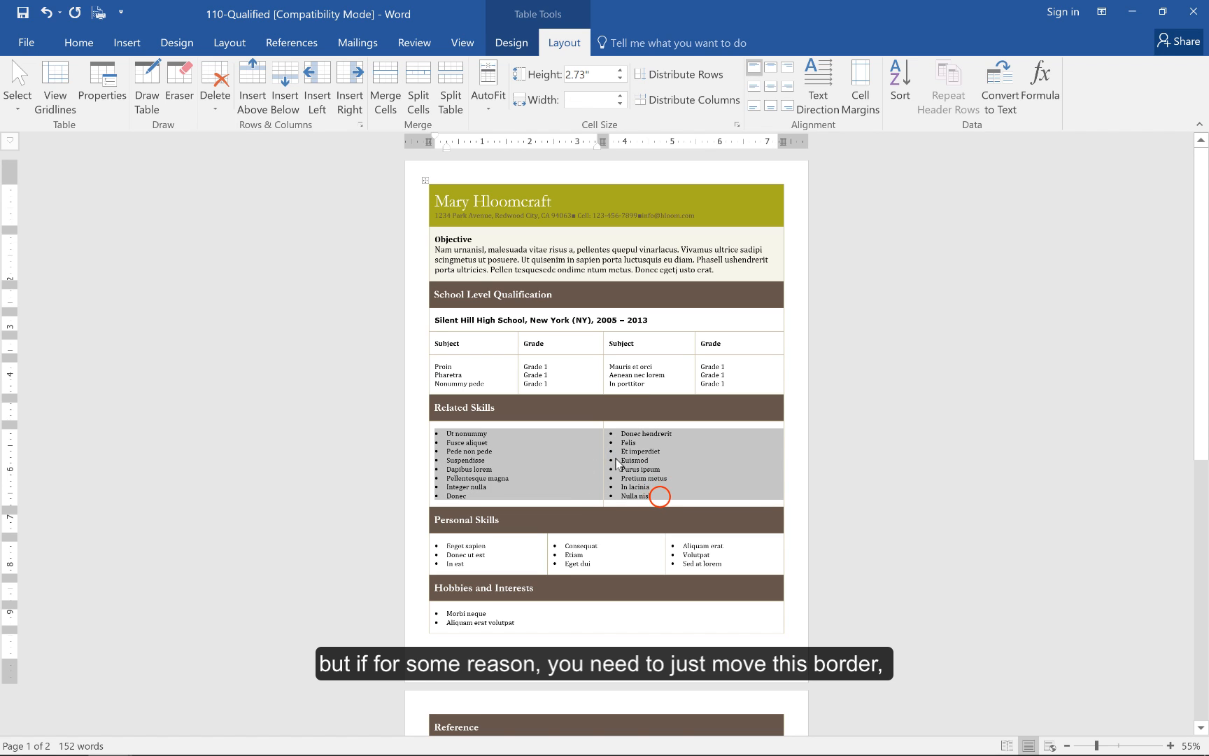
click(660, 496)
mouse_move(591, 464)
mouse_down()
mouse_move(572, 453)
mouse_move(602, 455)
mouse_move(557, 454)
mouse_move(570, 455)
mouse_up()
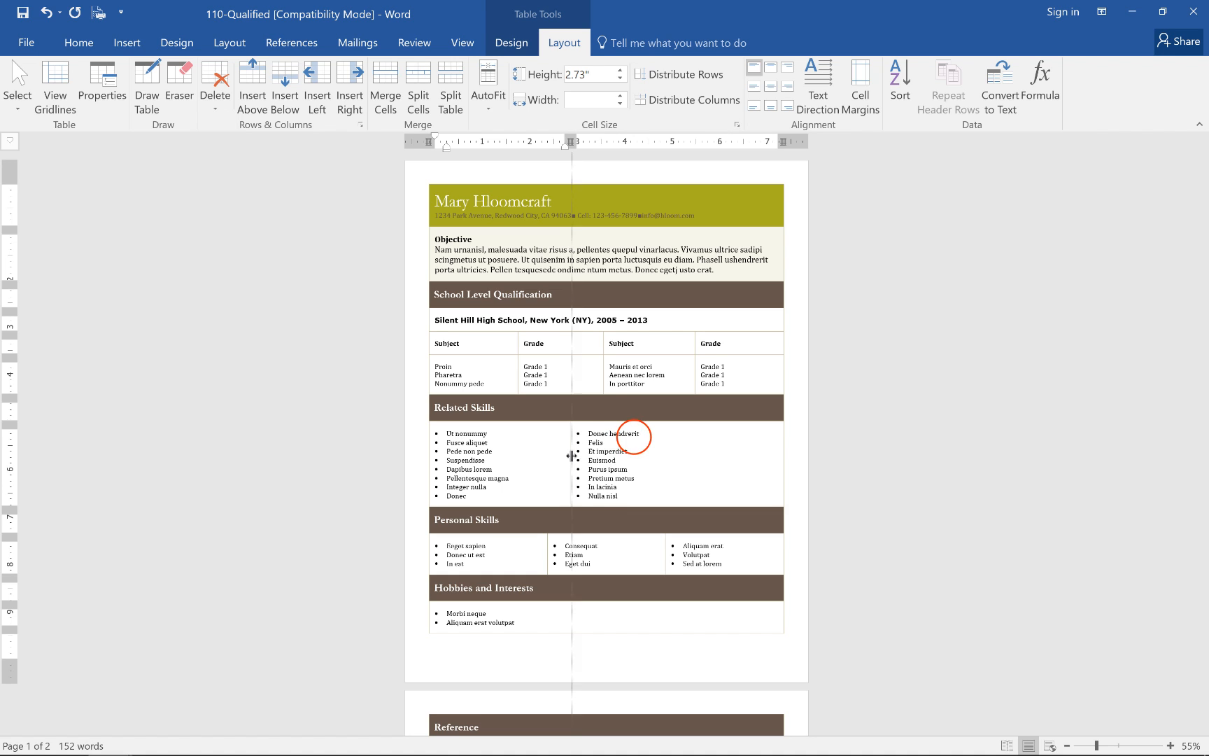
- Append a long unbroken filler string starting with "qwereqreq" to the Donec hendrerit bullet in Related Skills
click(642, 435)
click(643, 433)
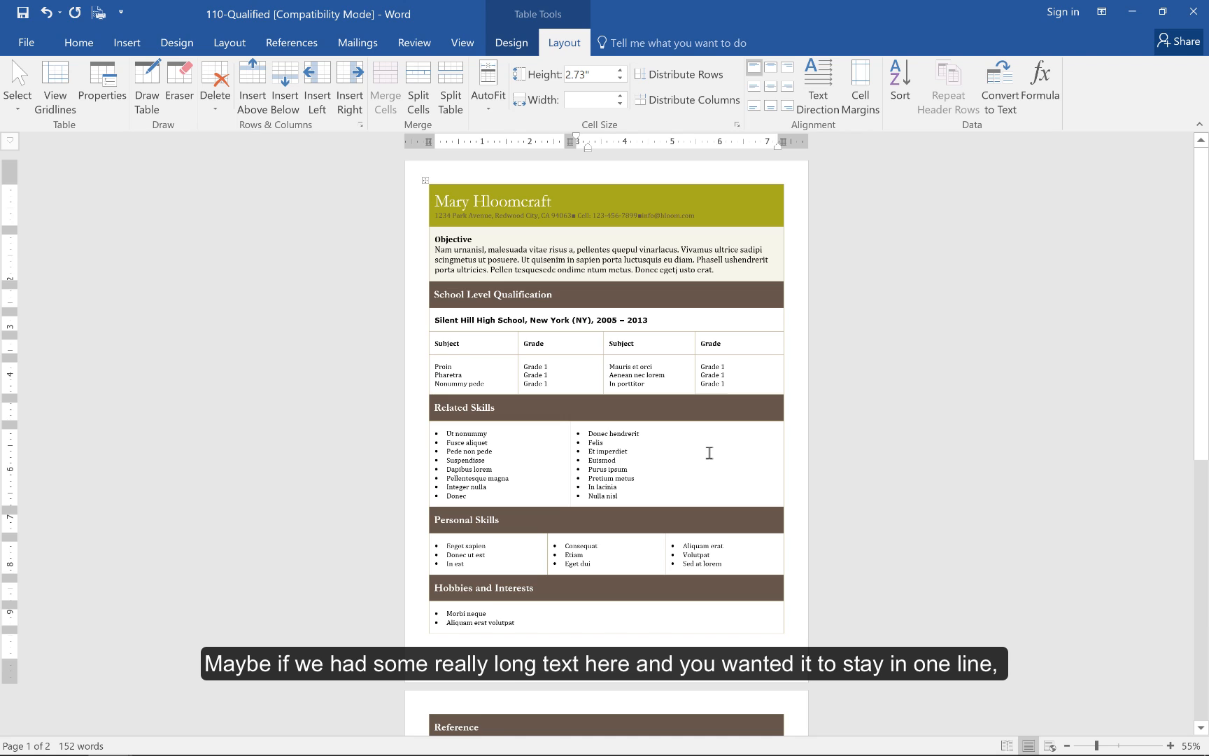
text(qwereqreqwreewrqwerqerq)
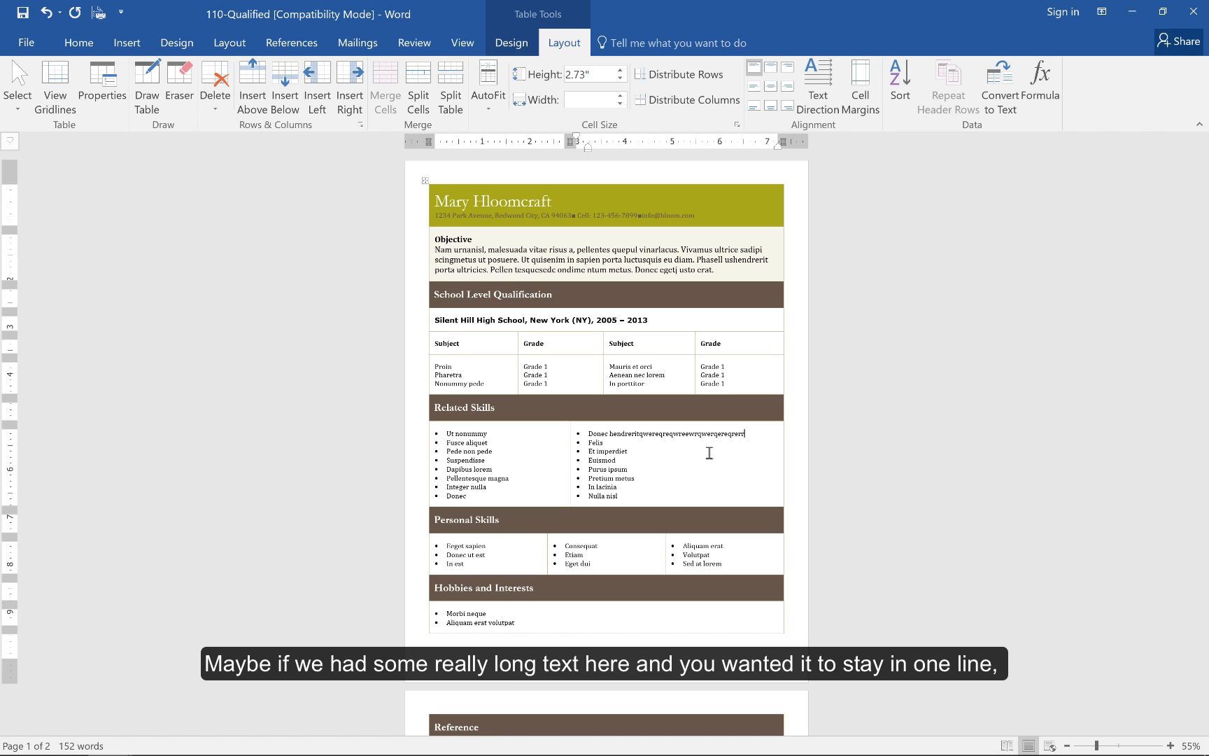
- Move the Related Skills border right to line up with the Subject column border above, and append "erwe" to the first bullet's long text
click(568, 461)
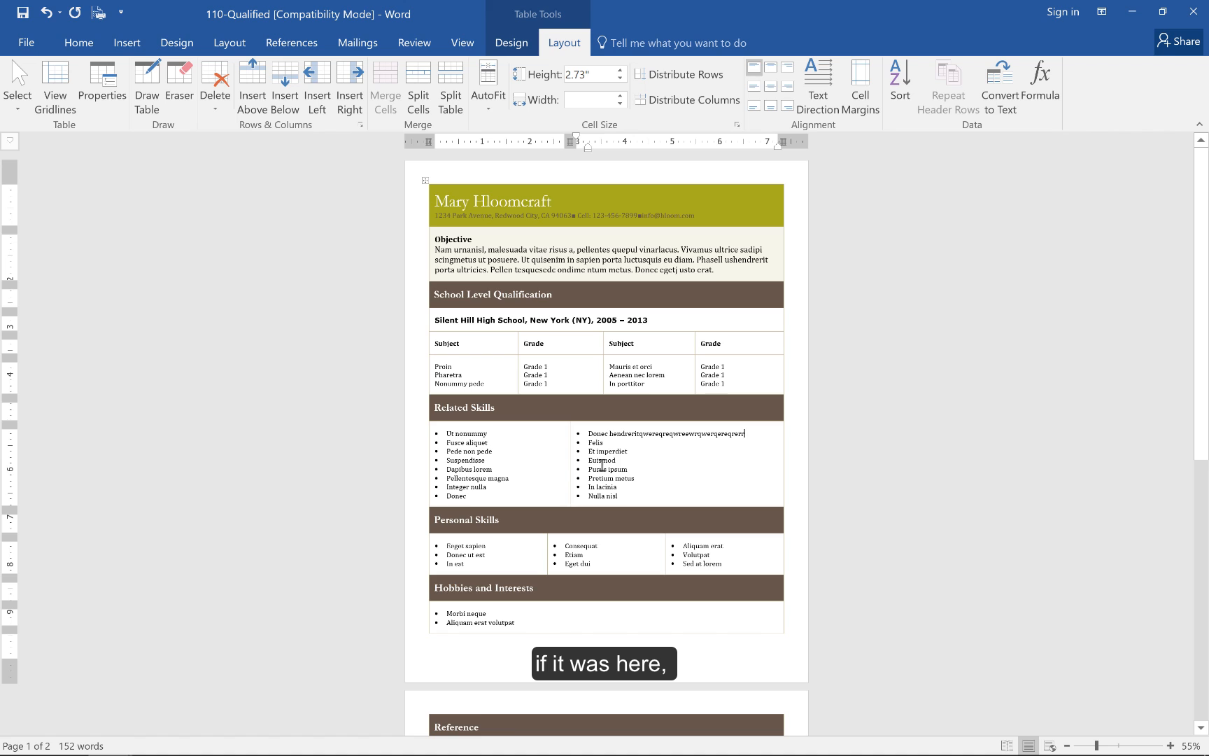
click(568, 464)
mouse_move(590, 463)
mouse_down()
mouse_move(614, 463)
mouse_move(603, 463)
mouse_up()
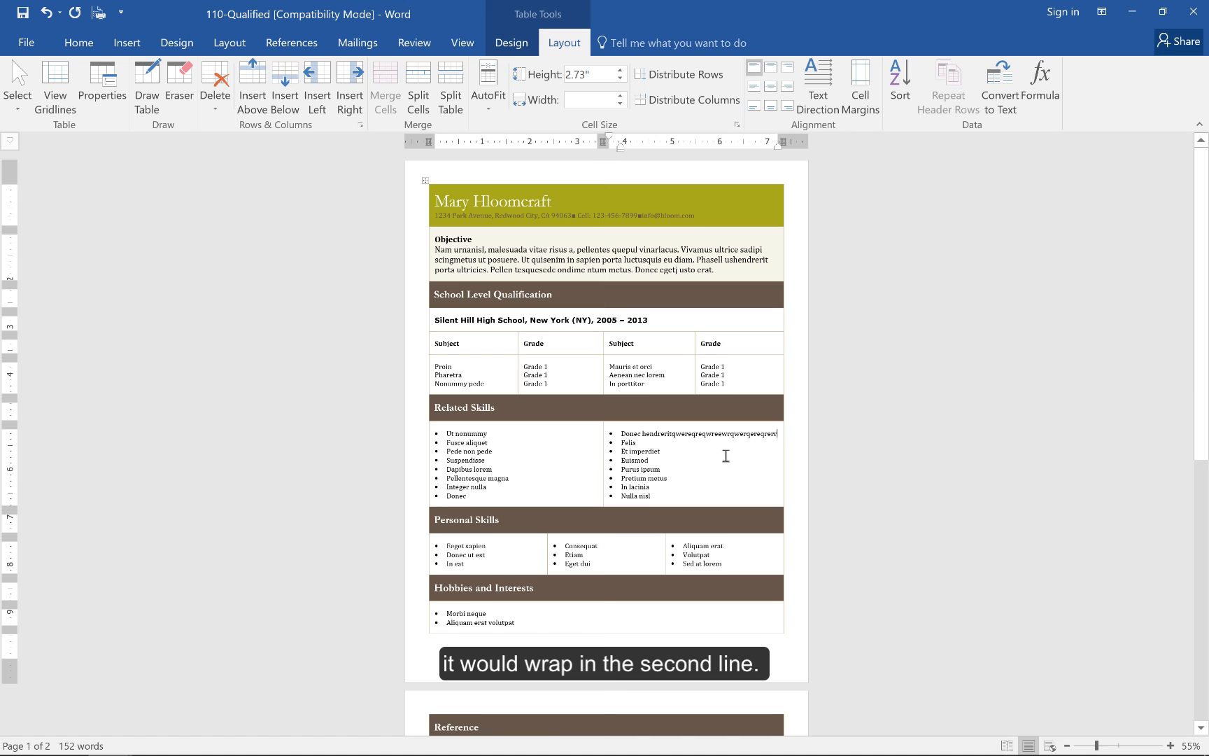
click(773, 434)
text(erwe)
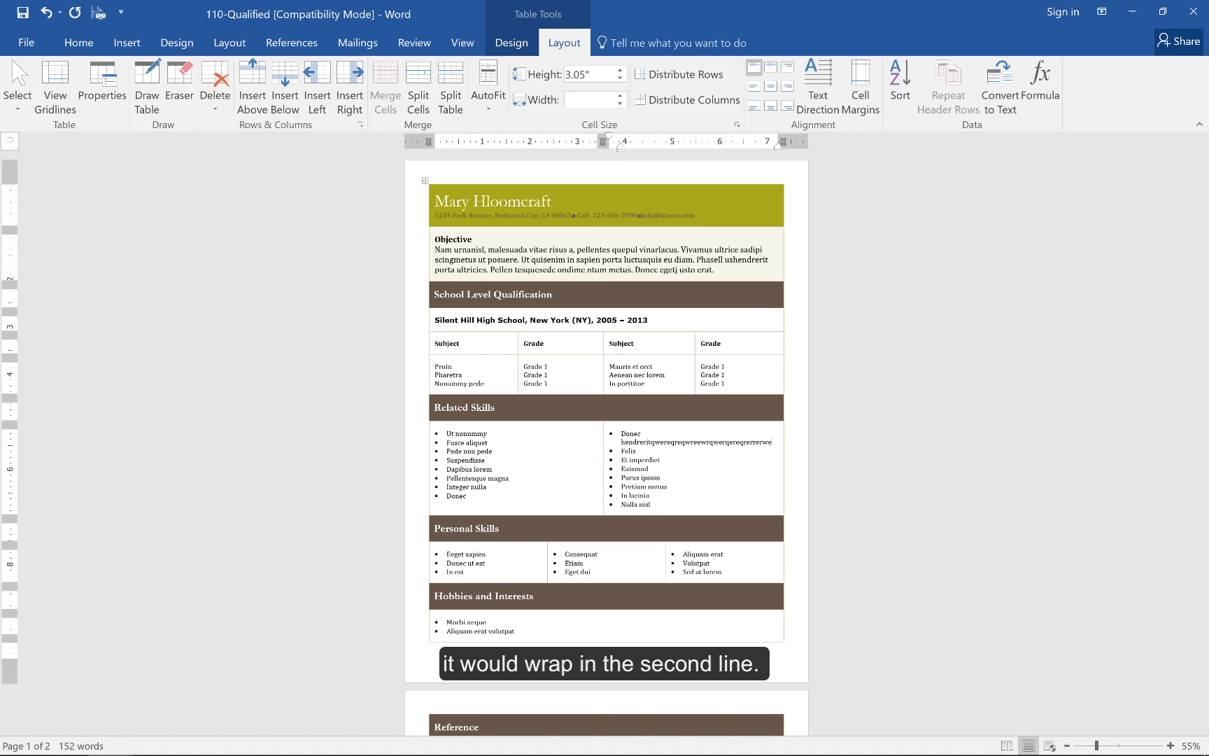
- Select the two Related Skills cells and move only their shared border left until the long Donec bullet fits on one line
click(589, 446)
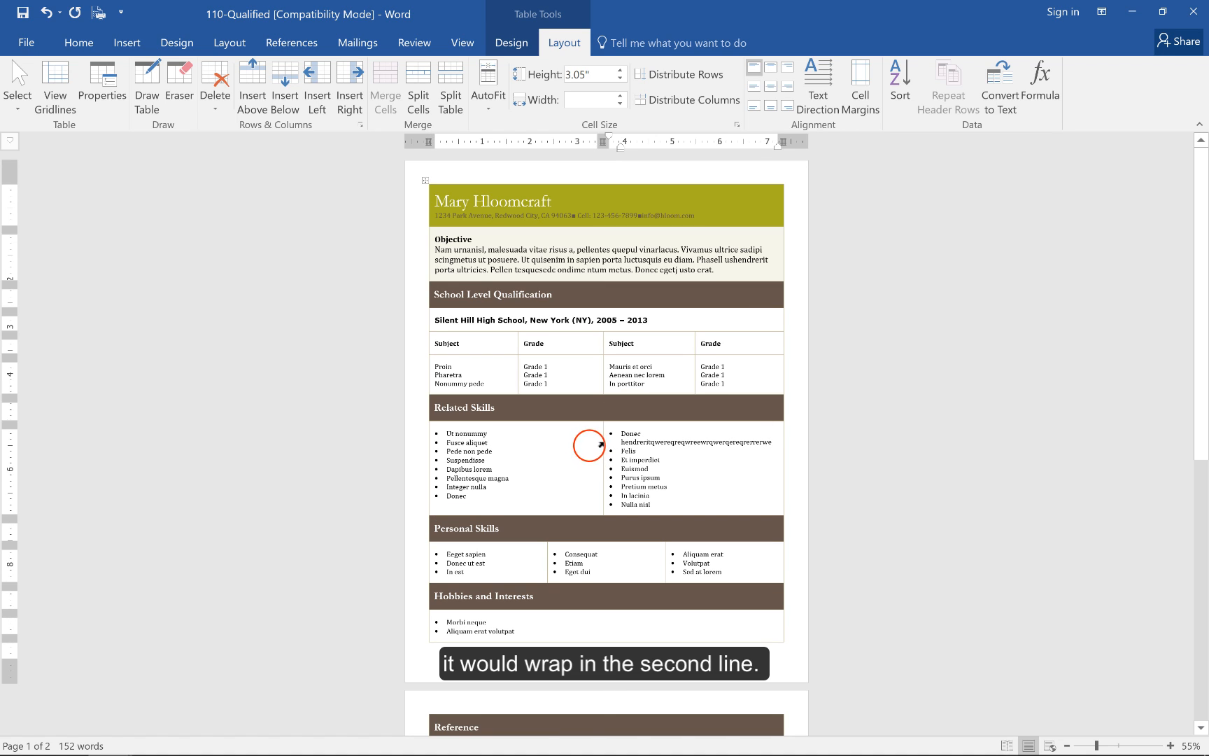
drag(589, 446, 672, 469)
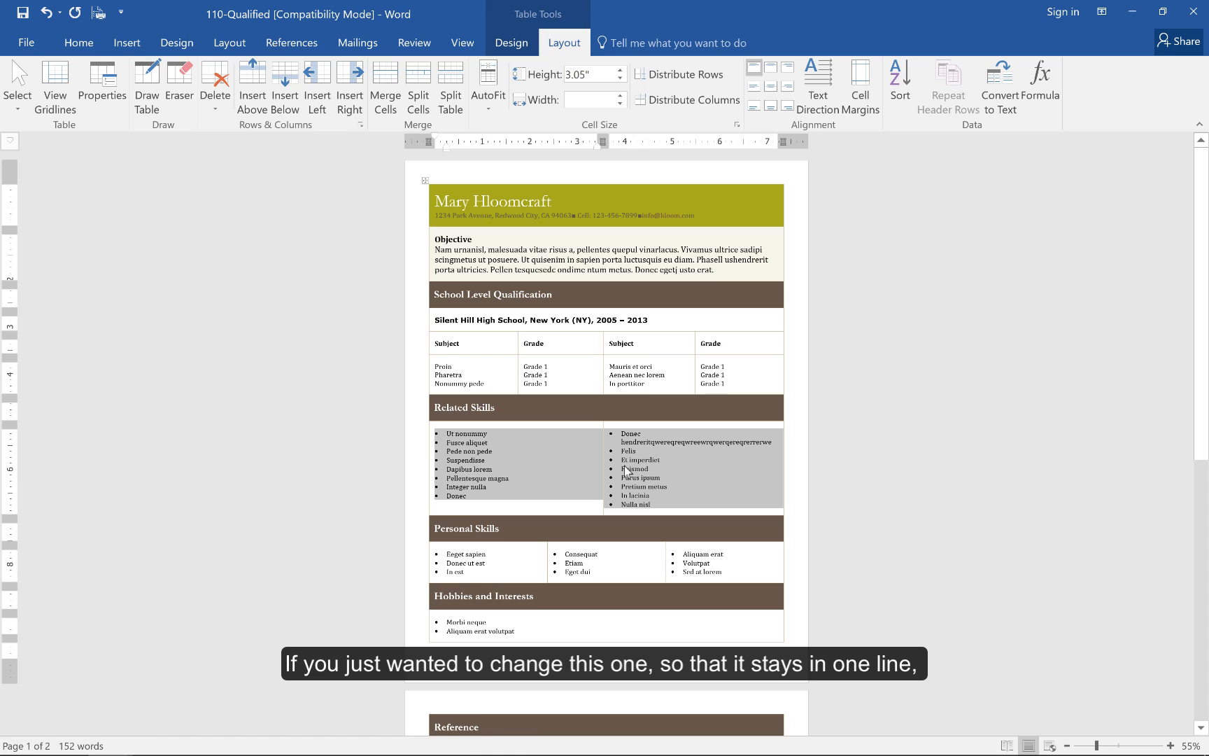
mouse_move(602, 453)
mouse_down()
mouse_move(577, 453)
mouse_move(593, 459)
mouse_up()
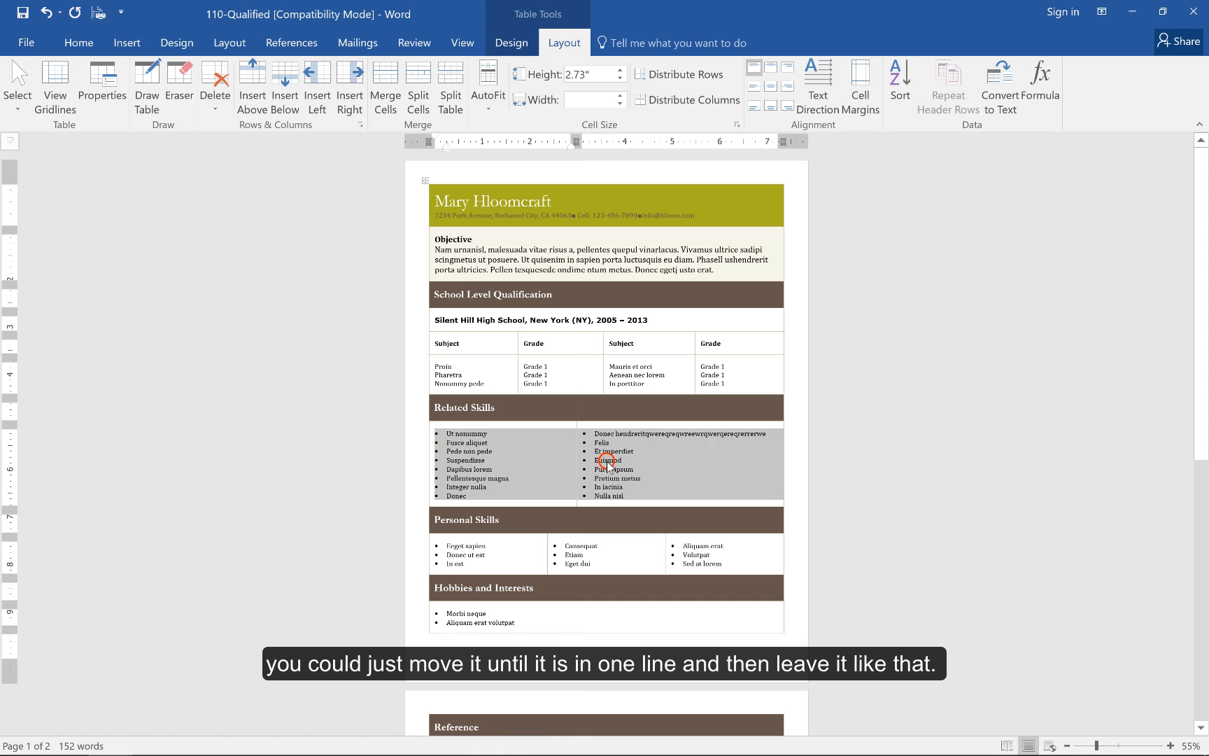
click(629, 462)
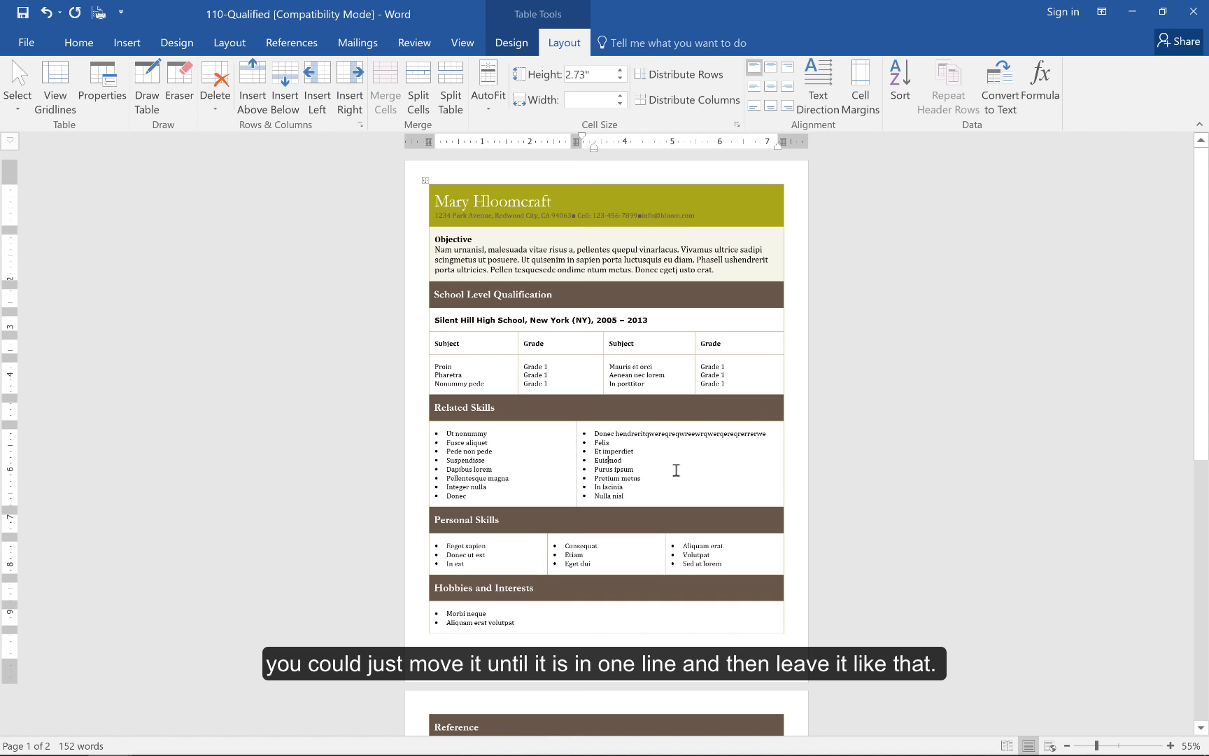
- Change the background shading of the name cell at the top of the resume to the tan theme color
click(587, 202)
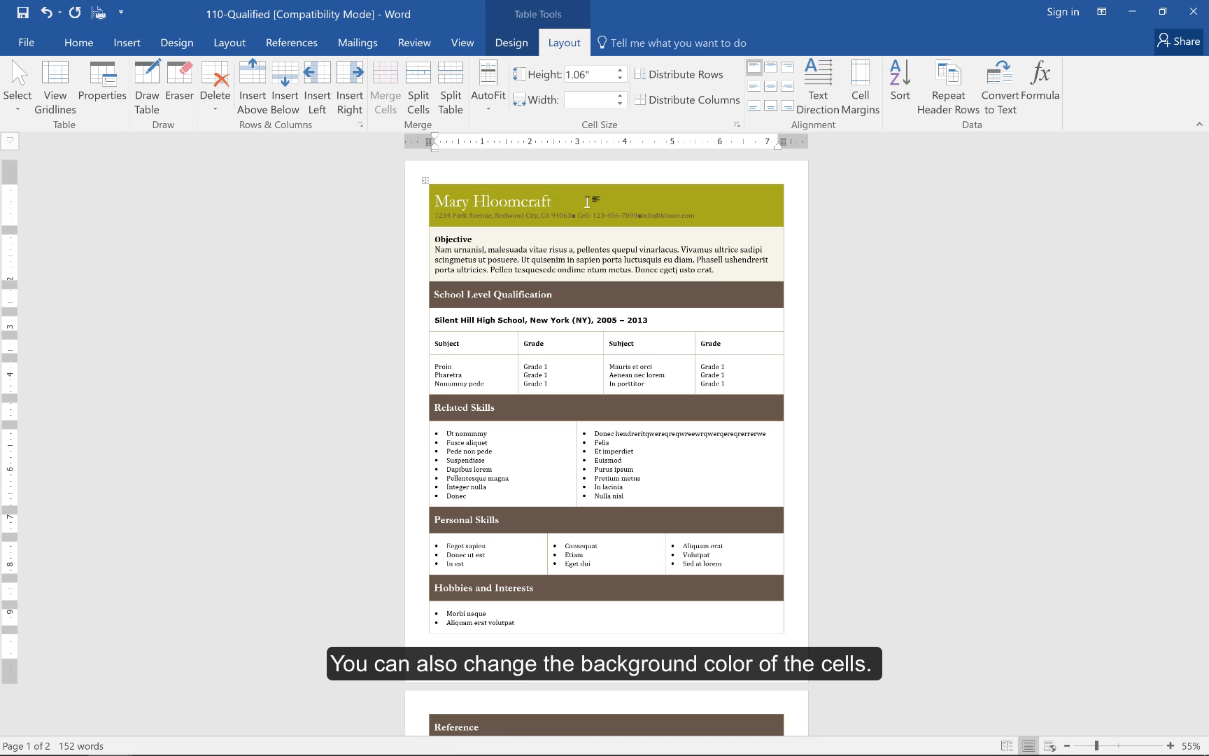
click(607, 204)
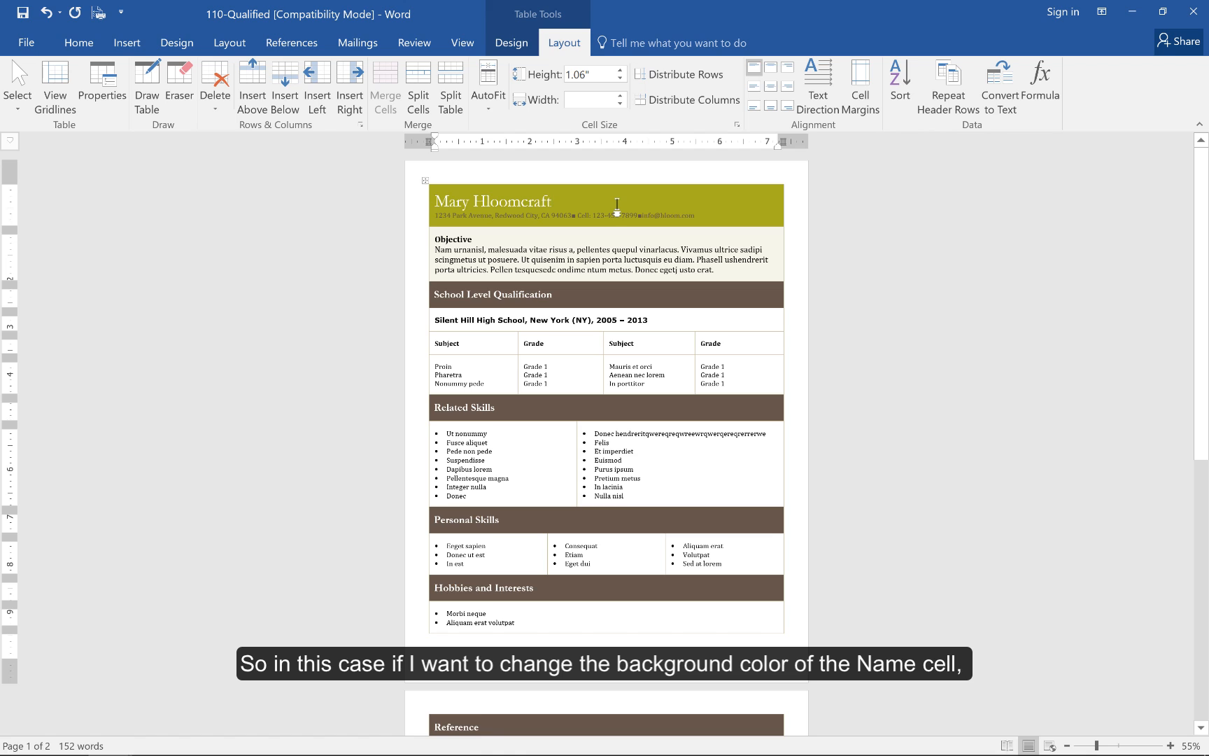
click(507, 54)
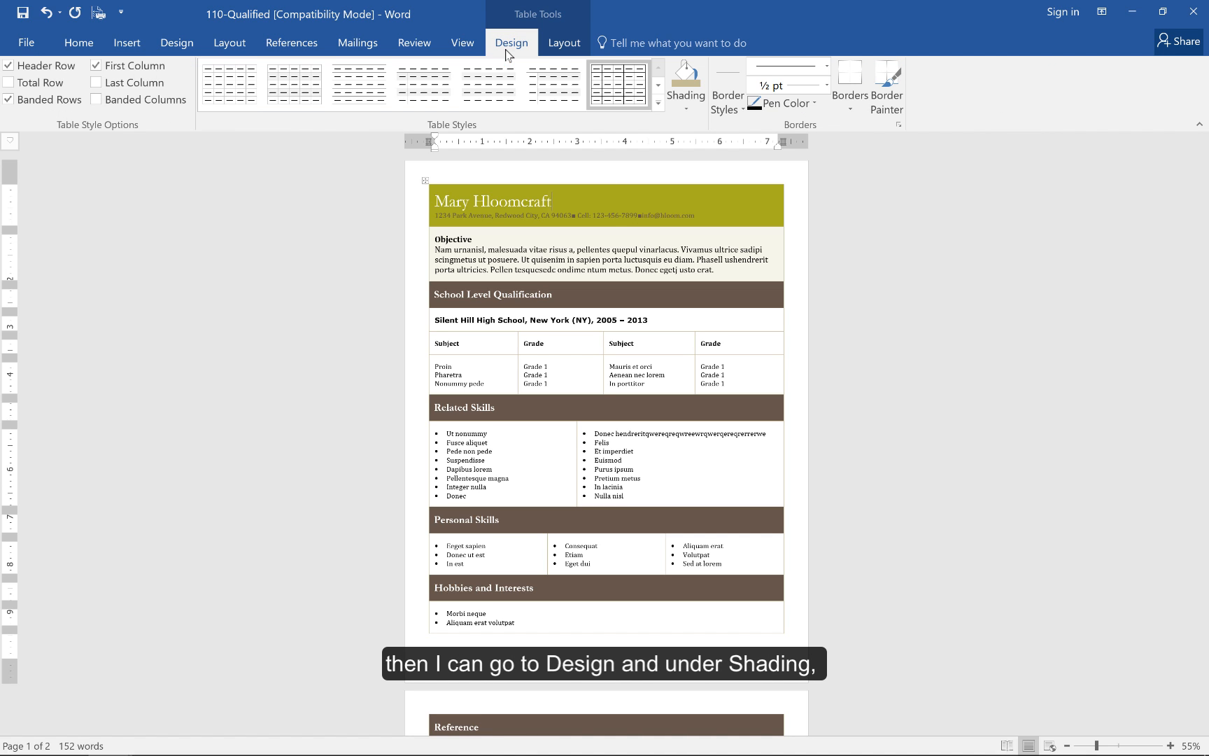
click(684, 109)
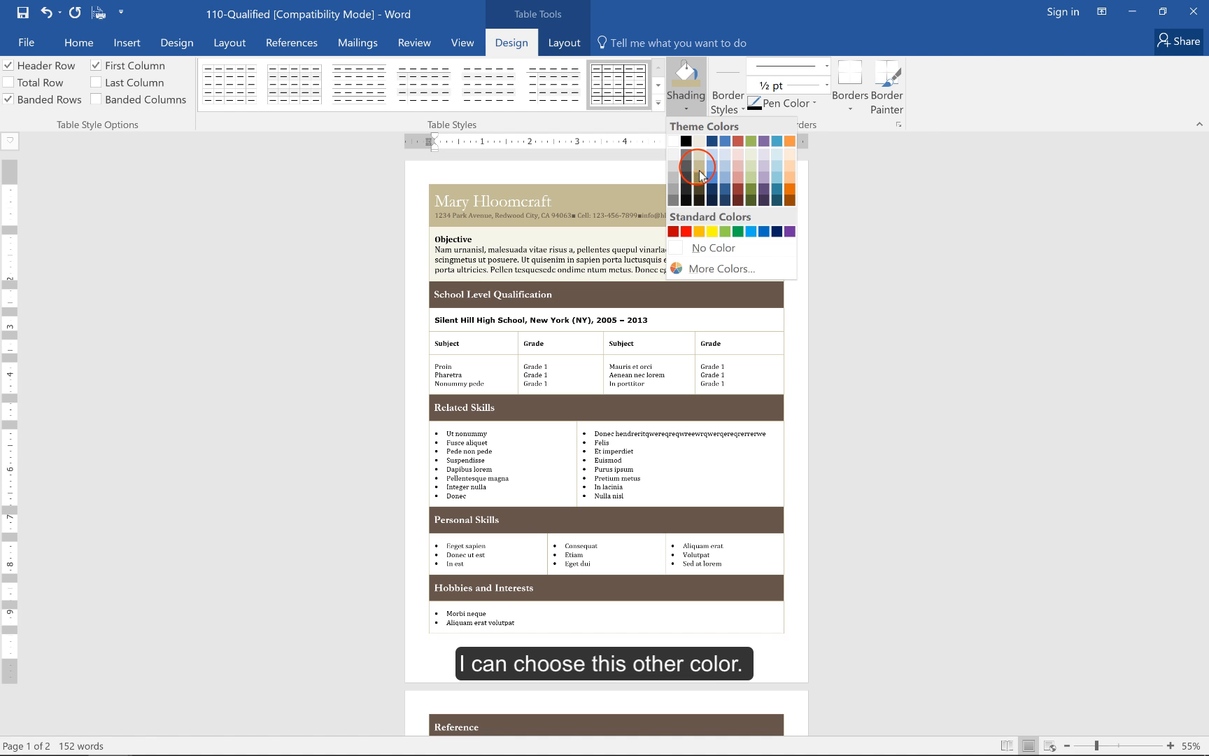
click(698, 168)
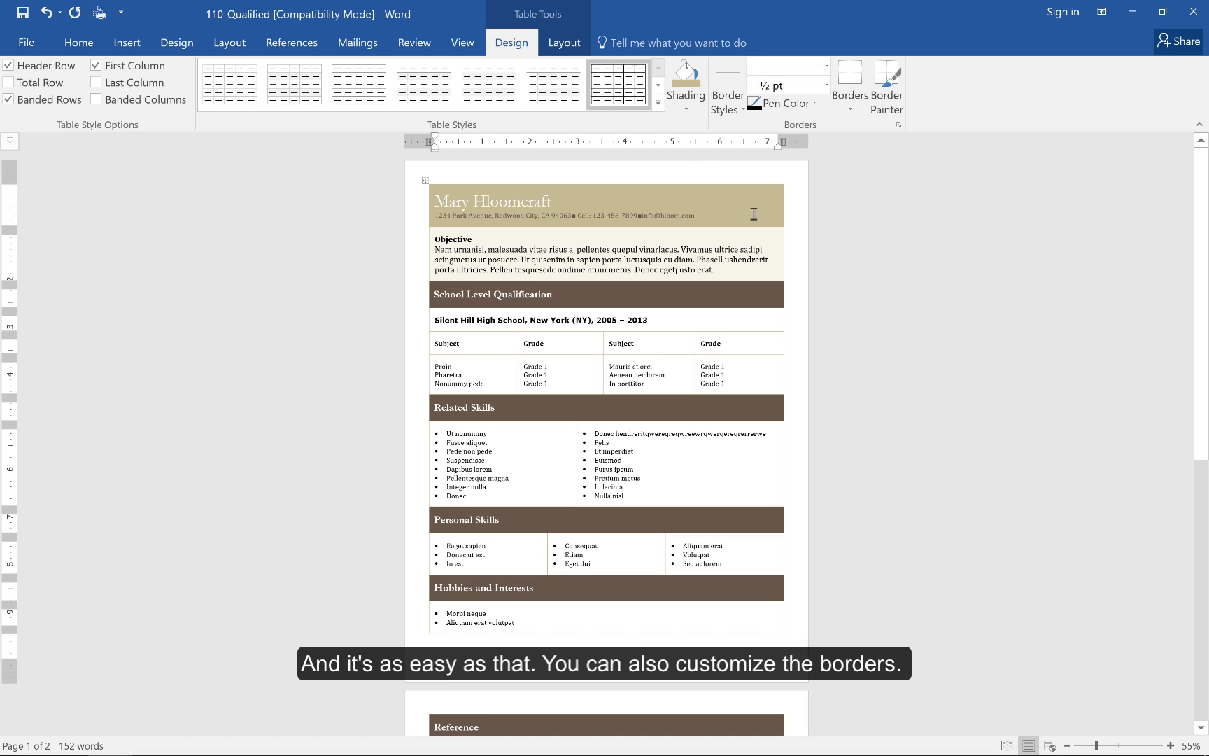
click(753, 214)
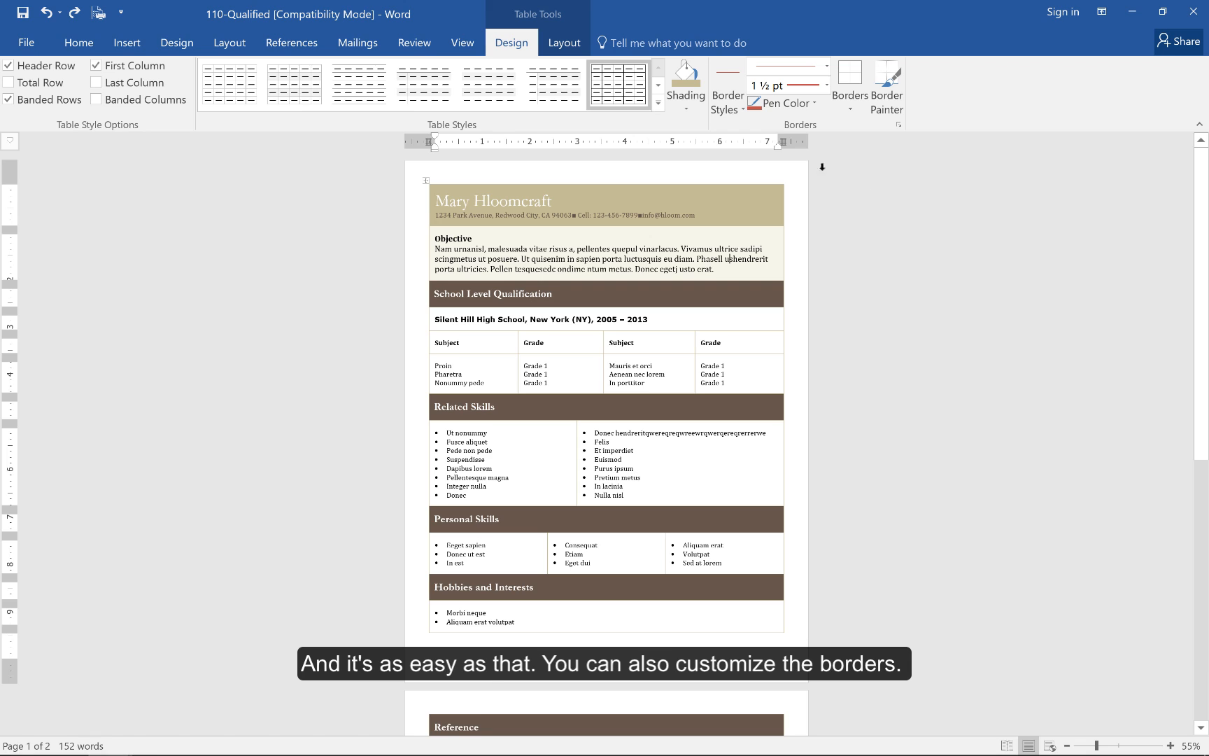
- View the preset border styles, and open the Borders and Shading settings with Table as the target
click(731, 111)
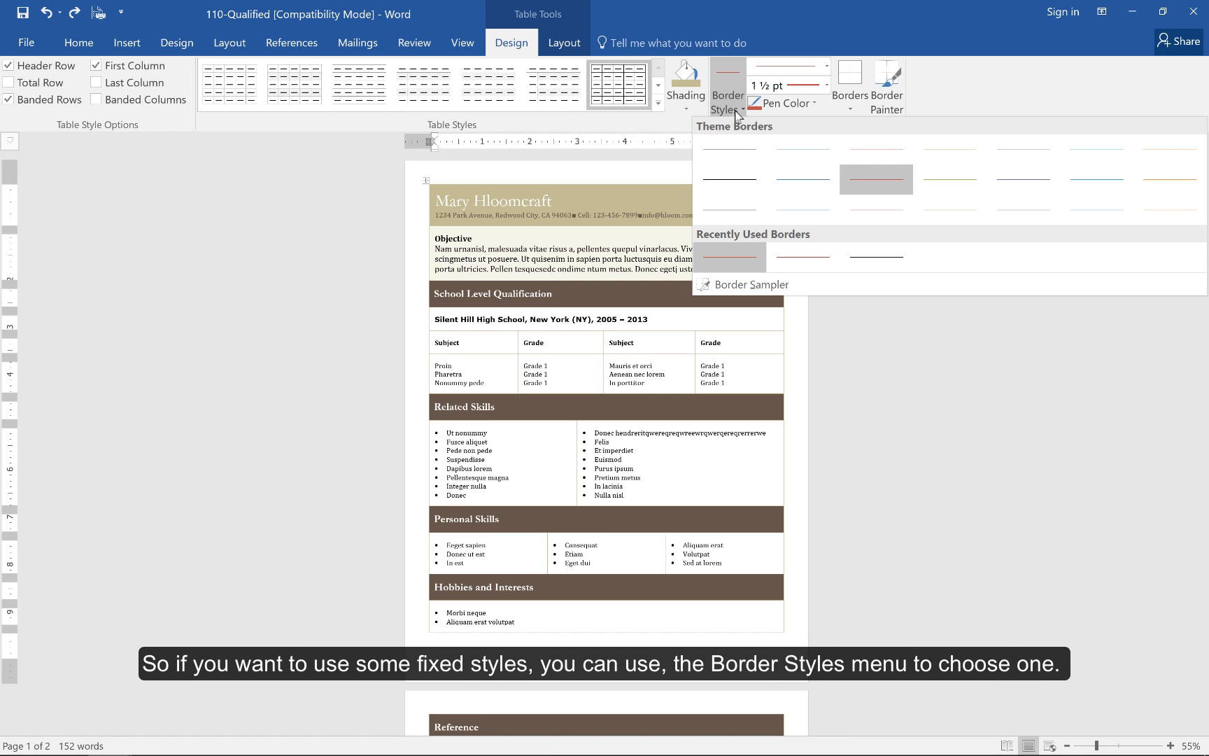
click(736, 113)
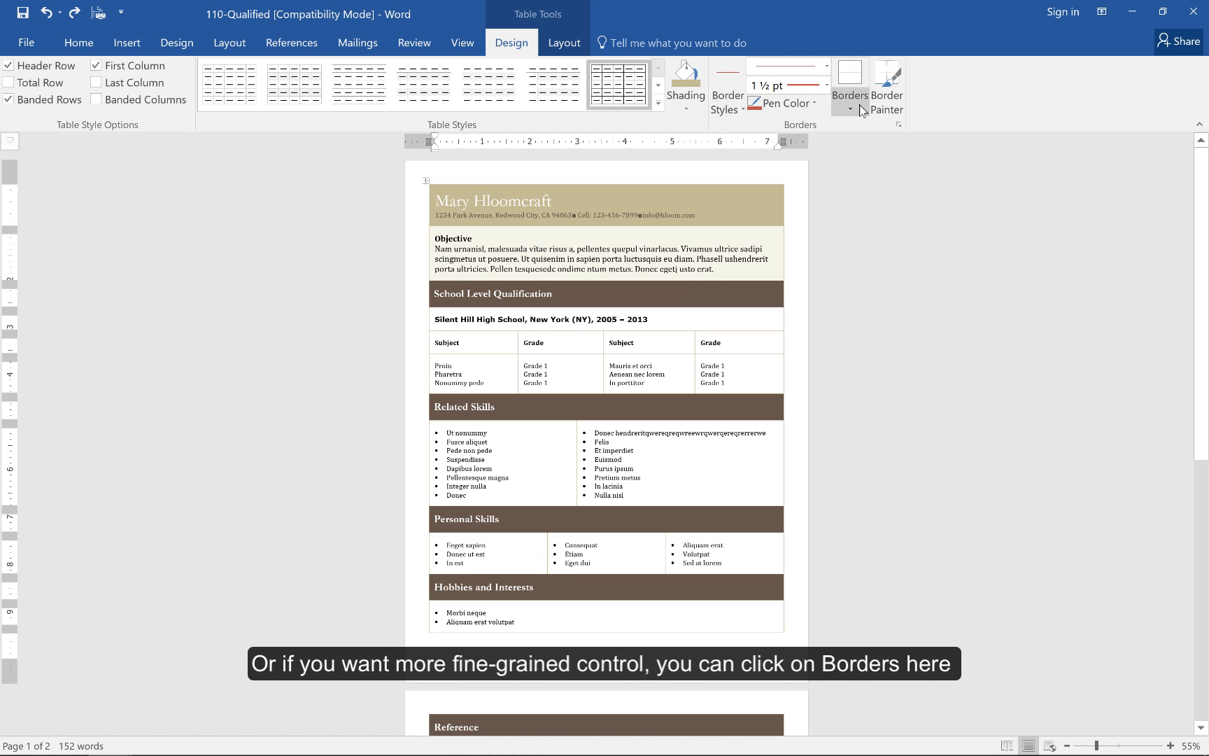
click(859, 109)
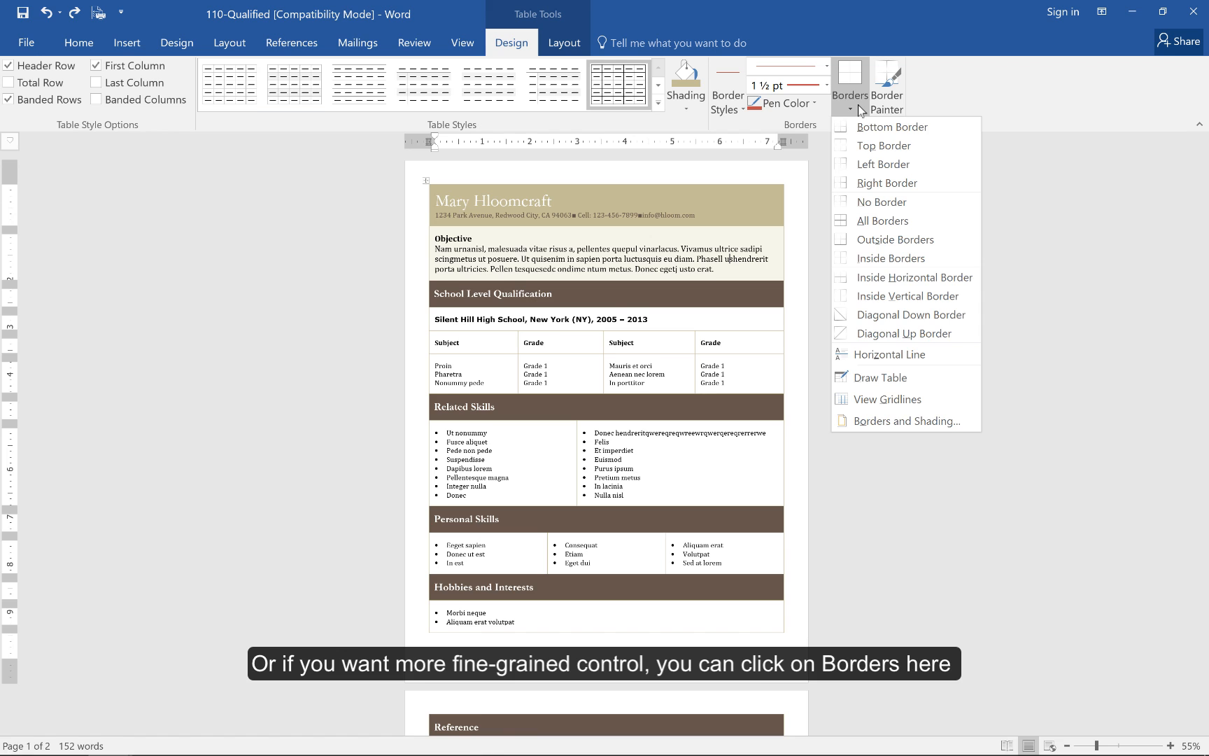
click(892, 422)
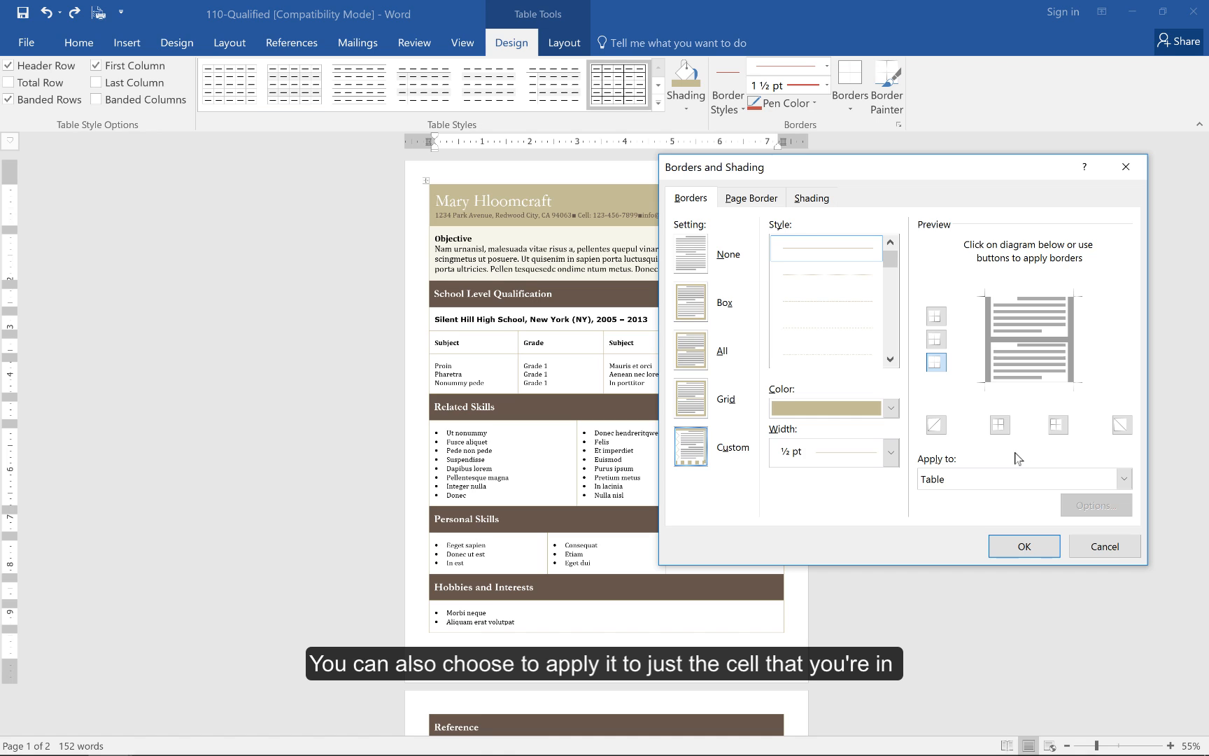
click(987, 479)
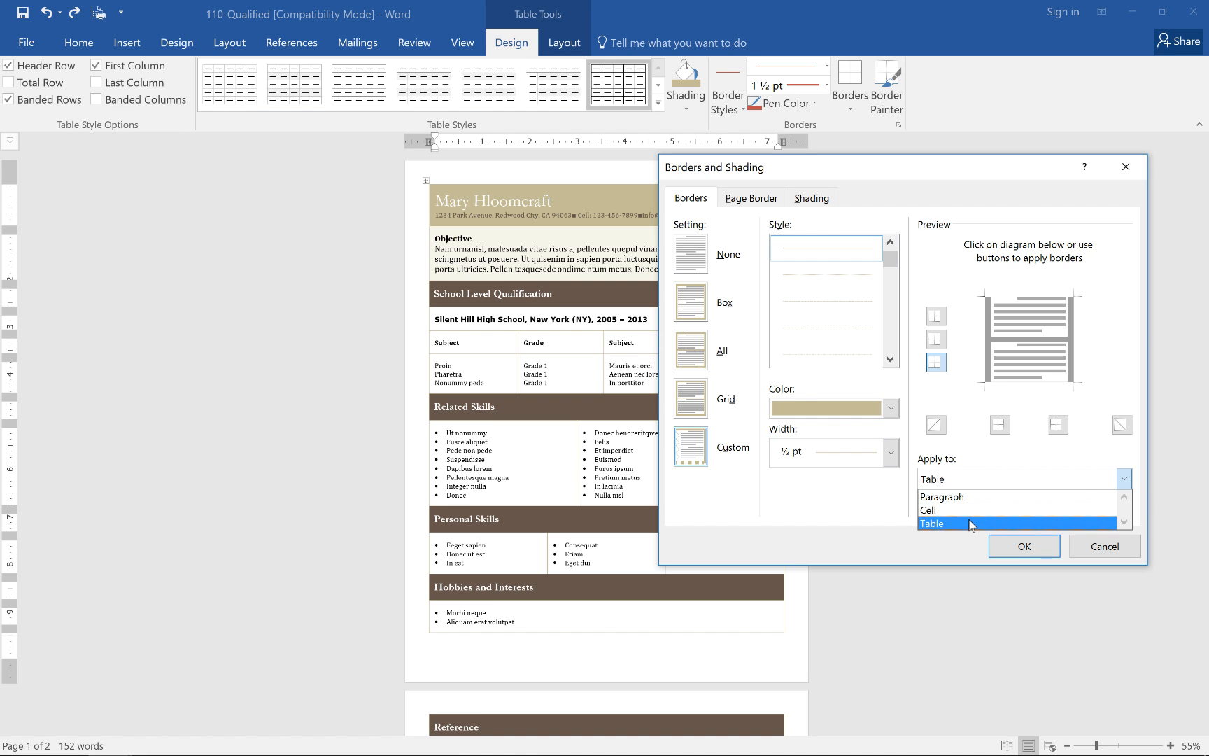
click(885, 519)
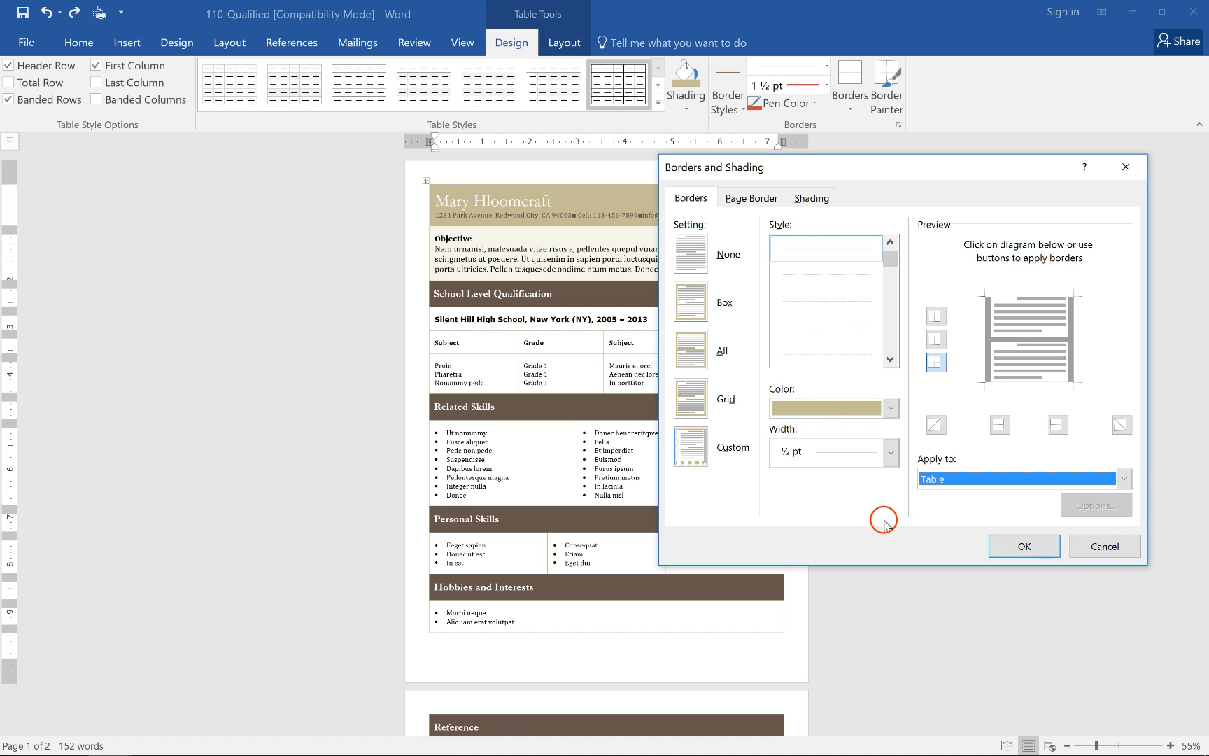
- Set the table border color to blue and the line width to 1 ½ pt
click(893, 409)
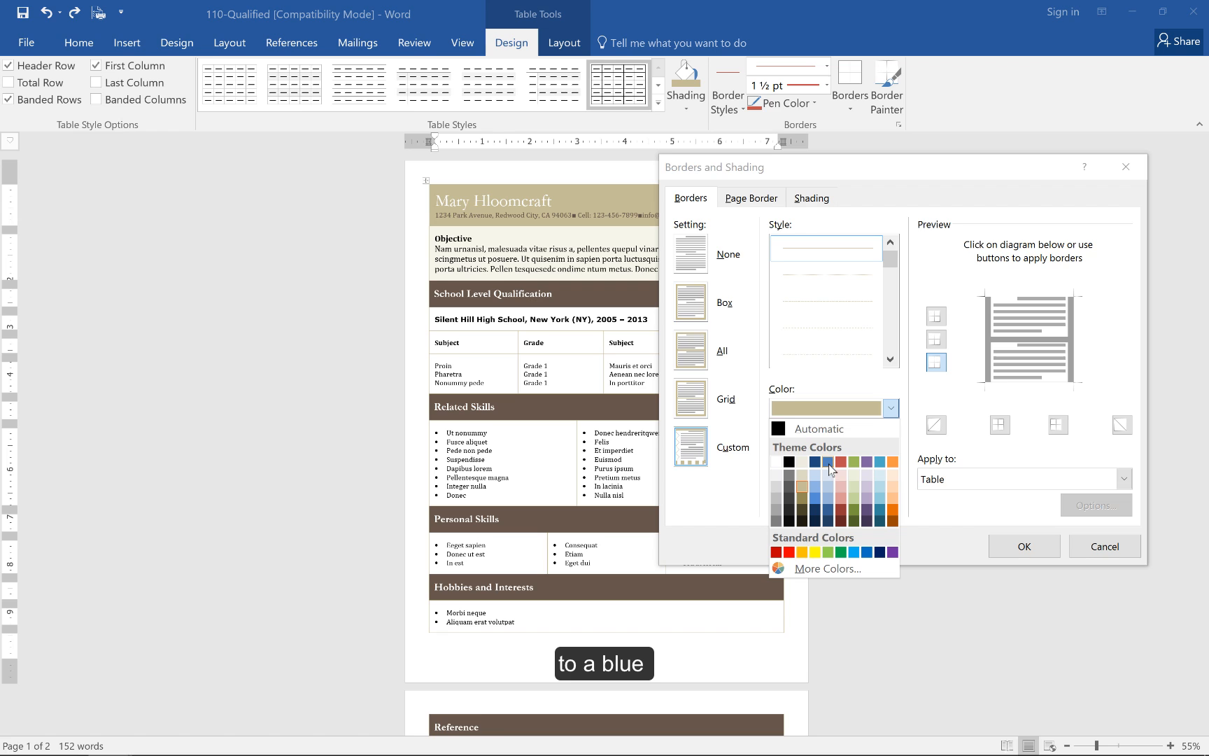
click(816, 500)
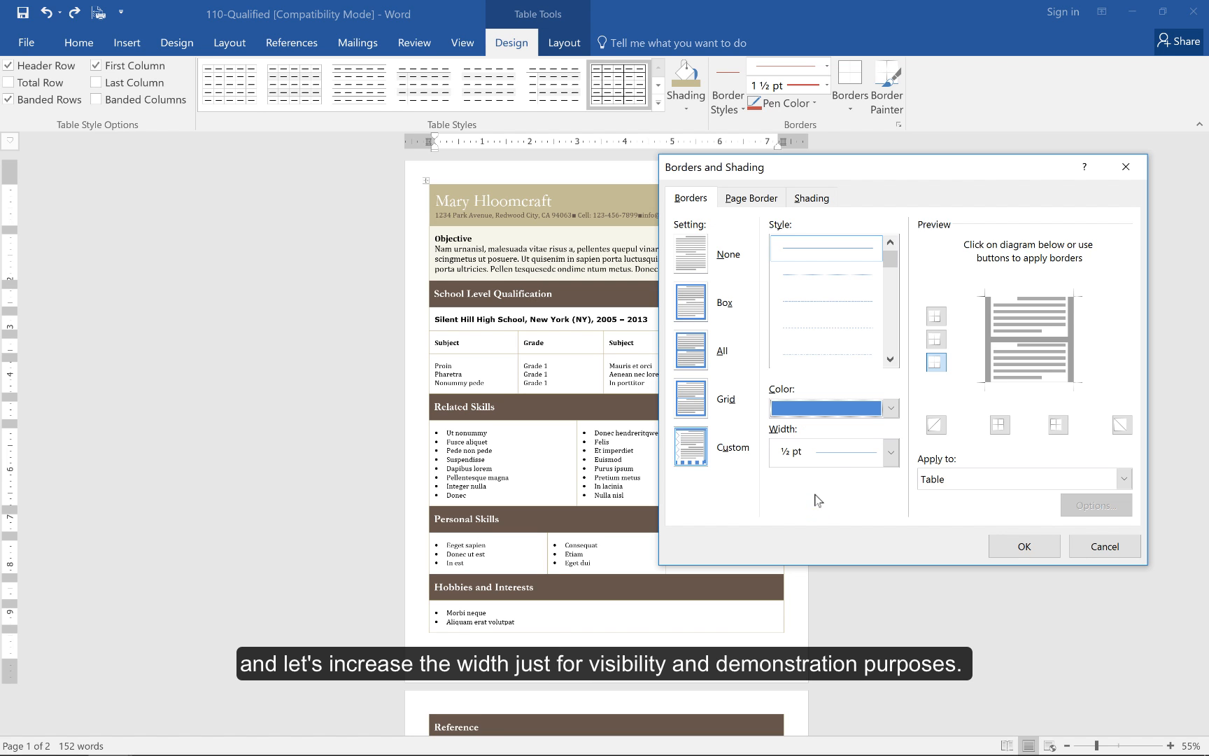
click(890, 452)
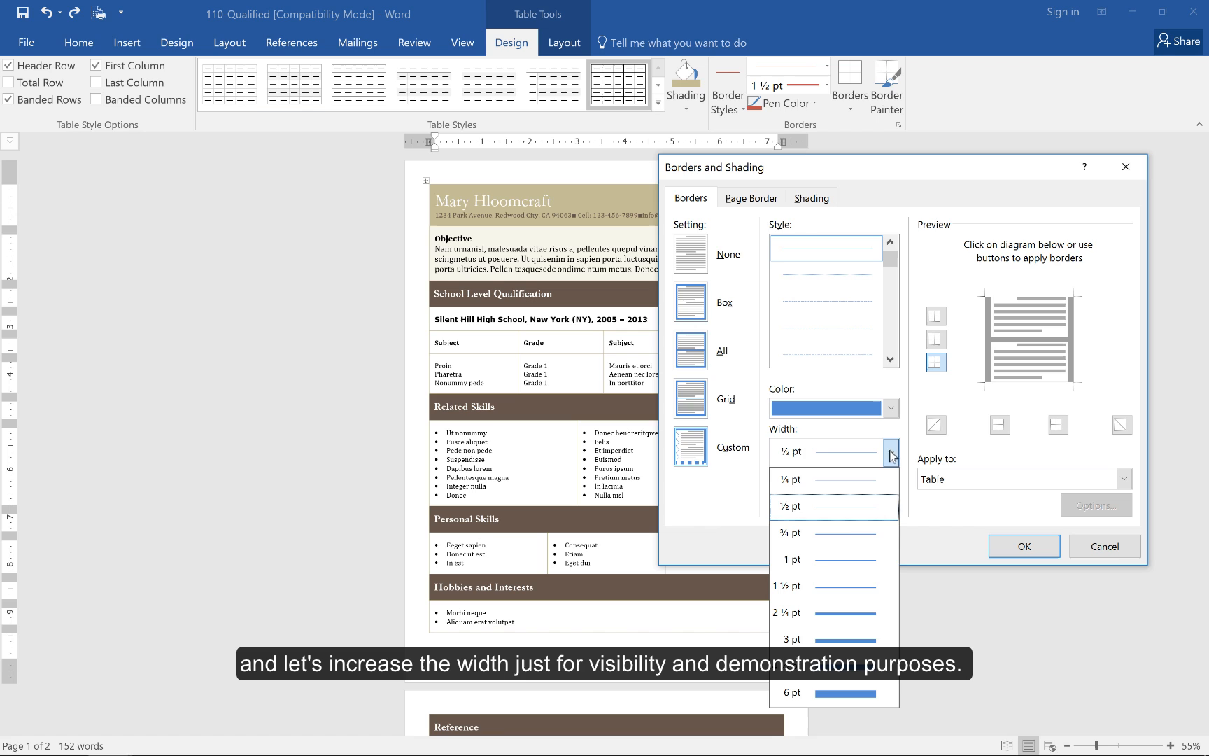
click(880, 594)
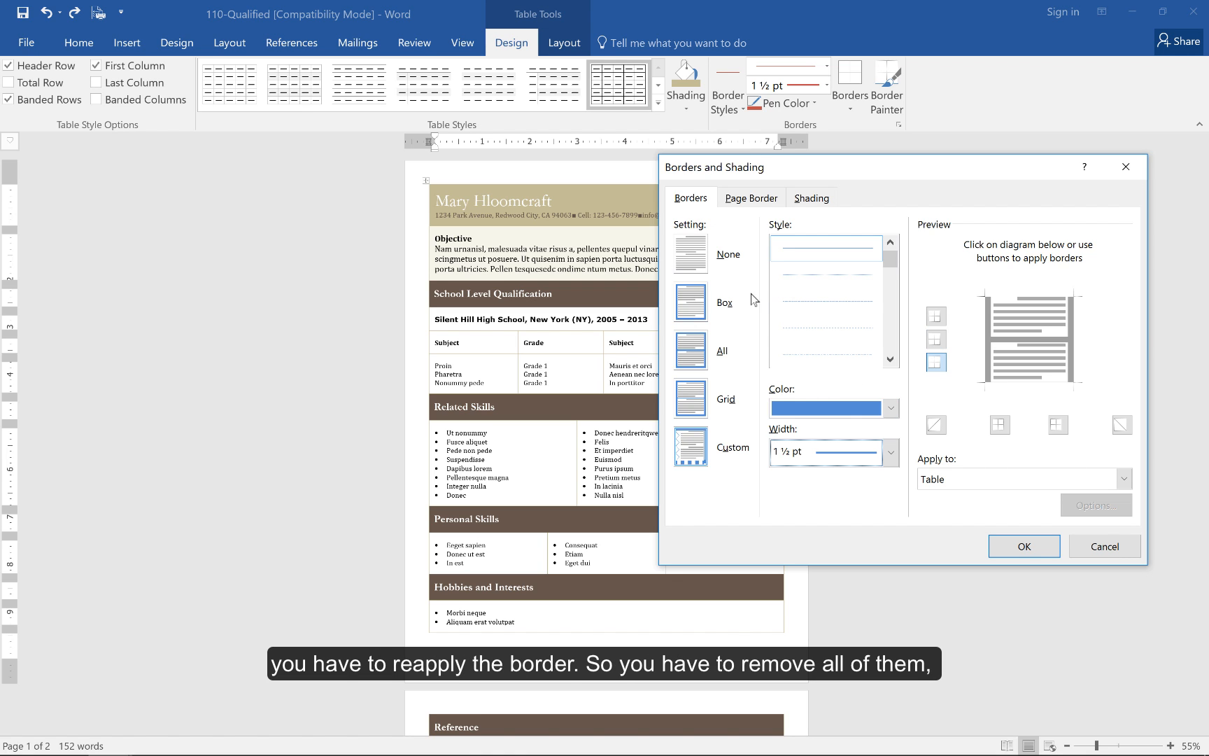
- Clear the table's old borders and apply the All setting, toggling the top border off and on before confirming for the whole table
click(694, 264)
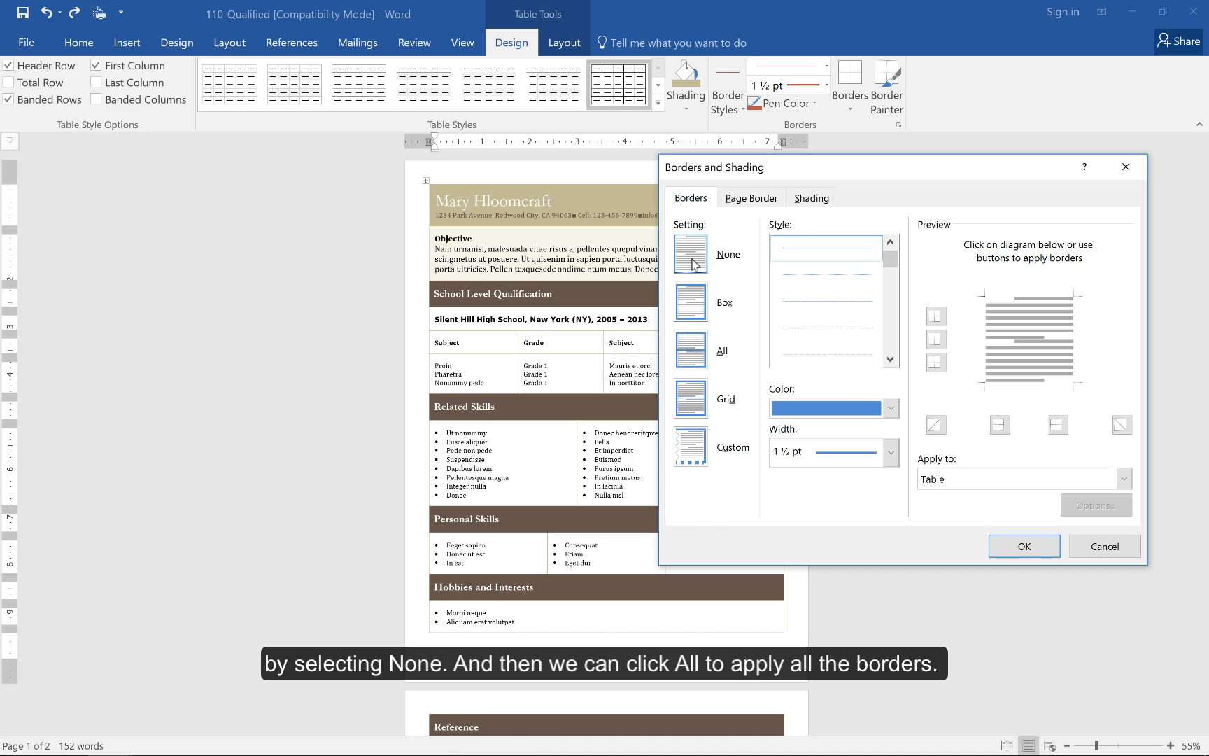
click(698, 344)
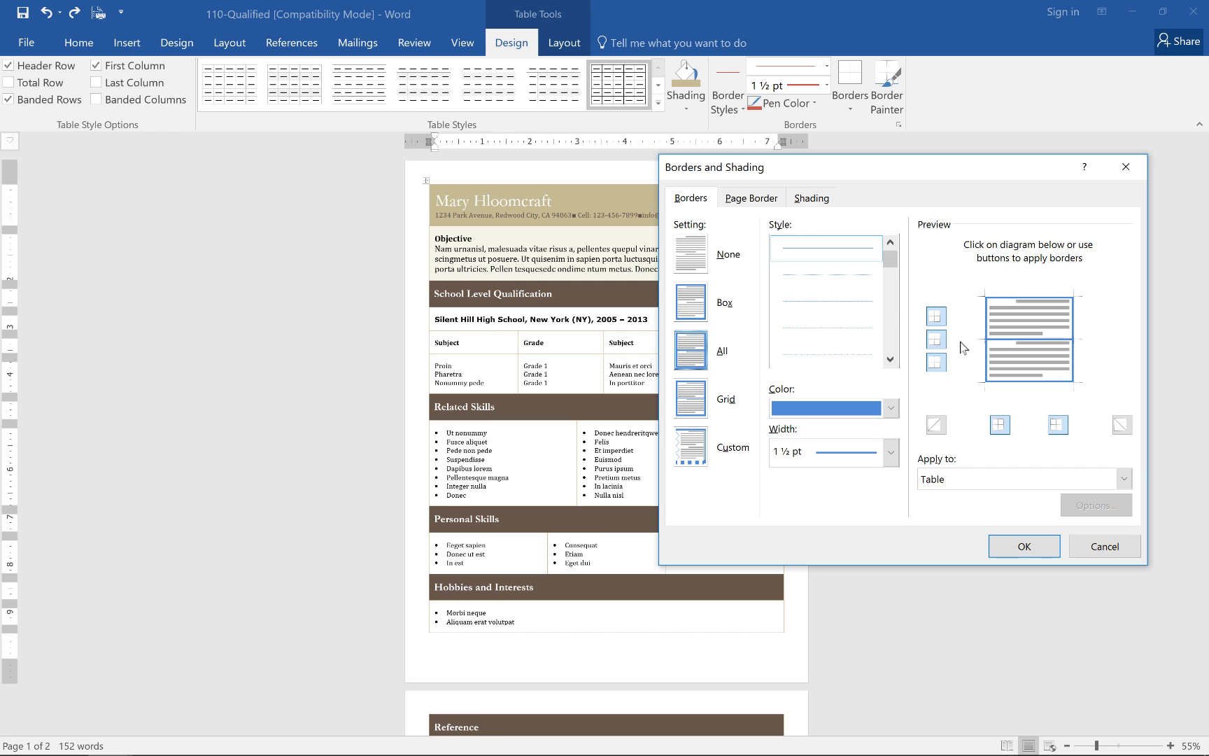
click(942, 322)
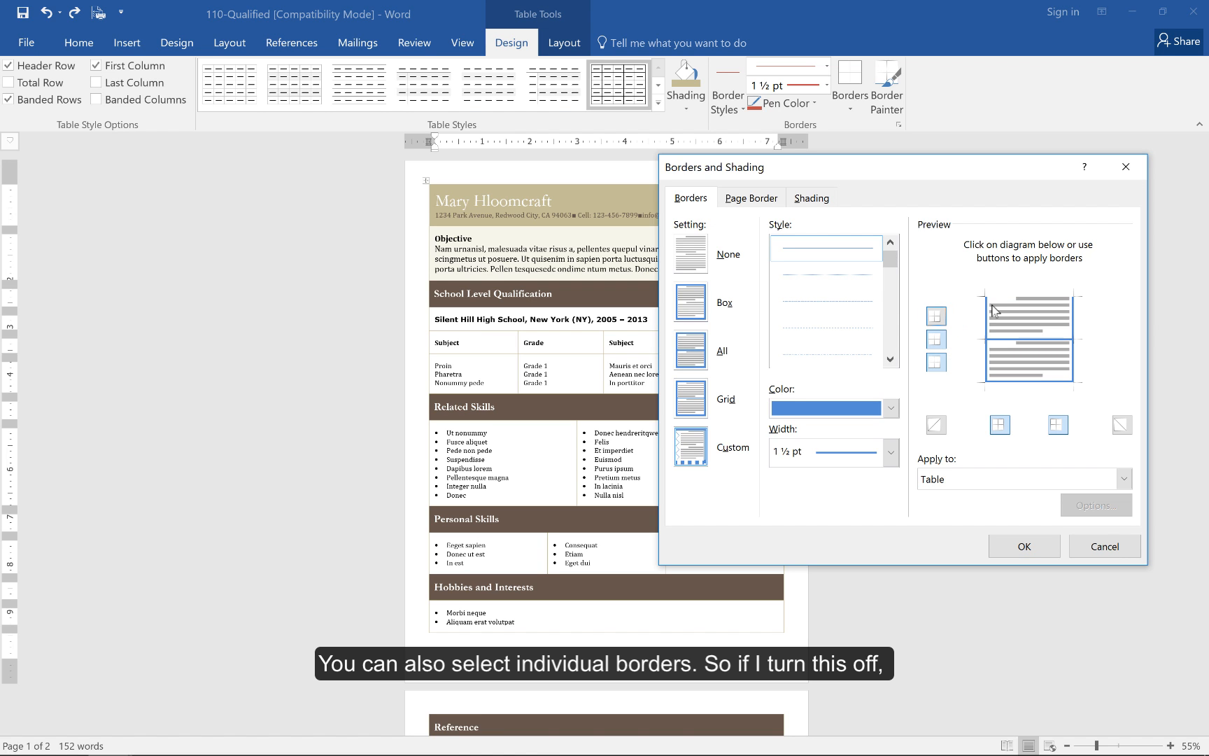
click(935, 318)
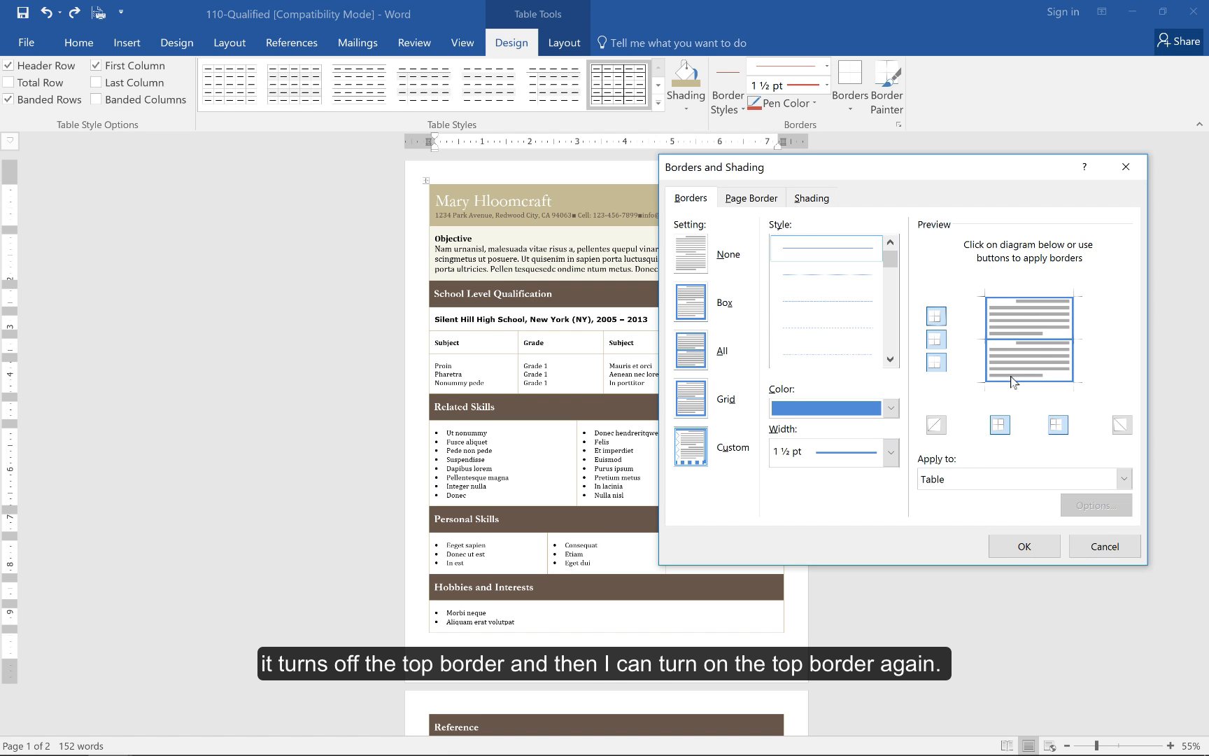
click(1007, 545)
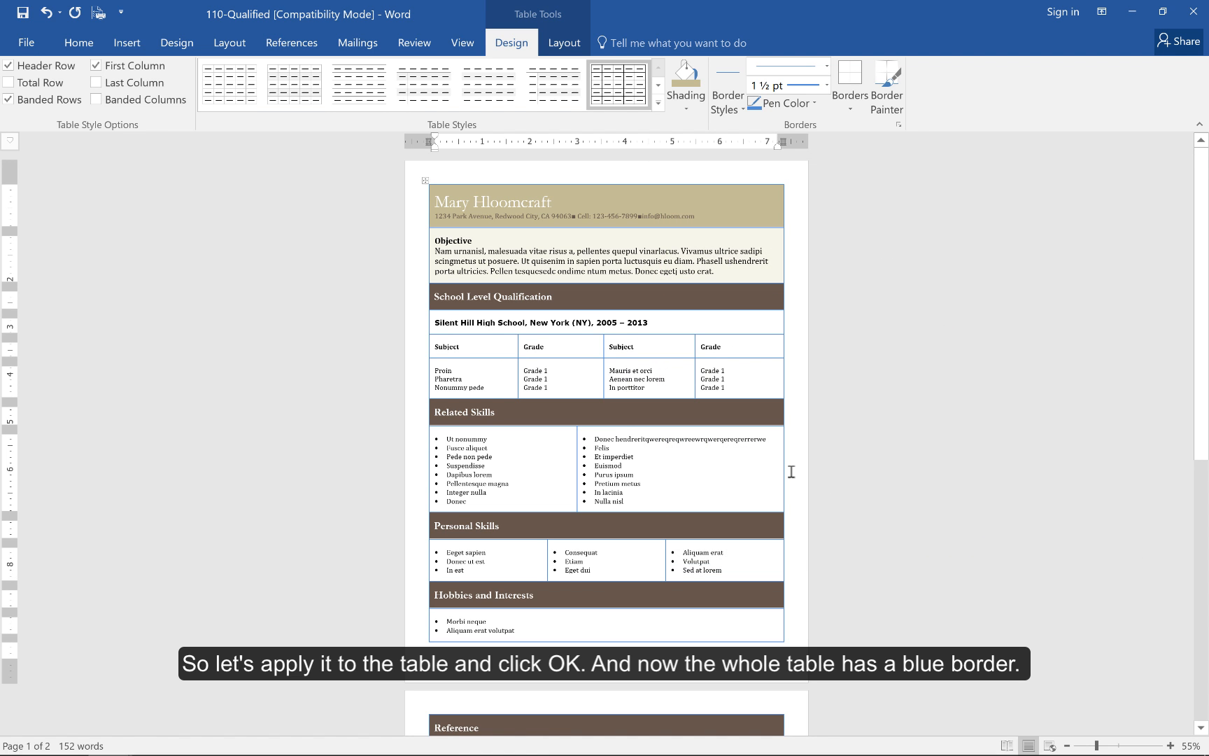
scroll(657, 389, down, 3)
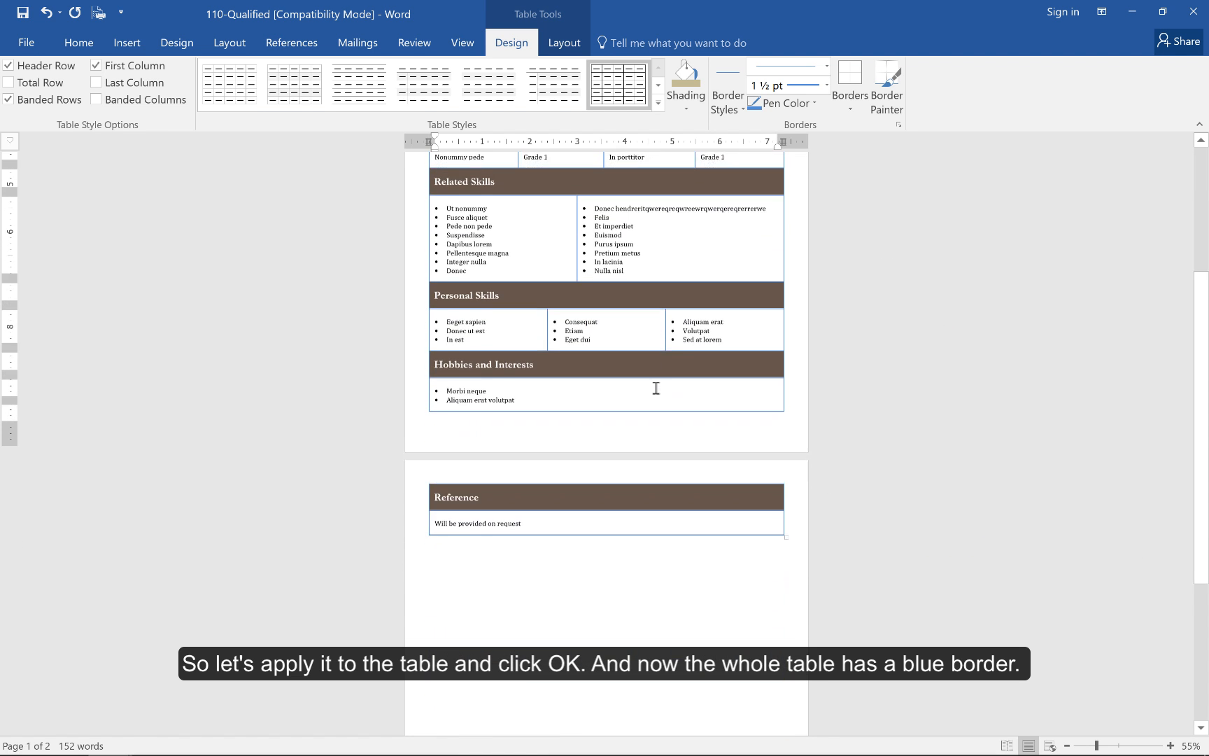
scroll(656, 388, up, 2)
scroll(656, 388, up, 1)
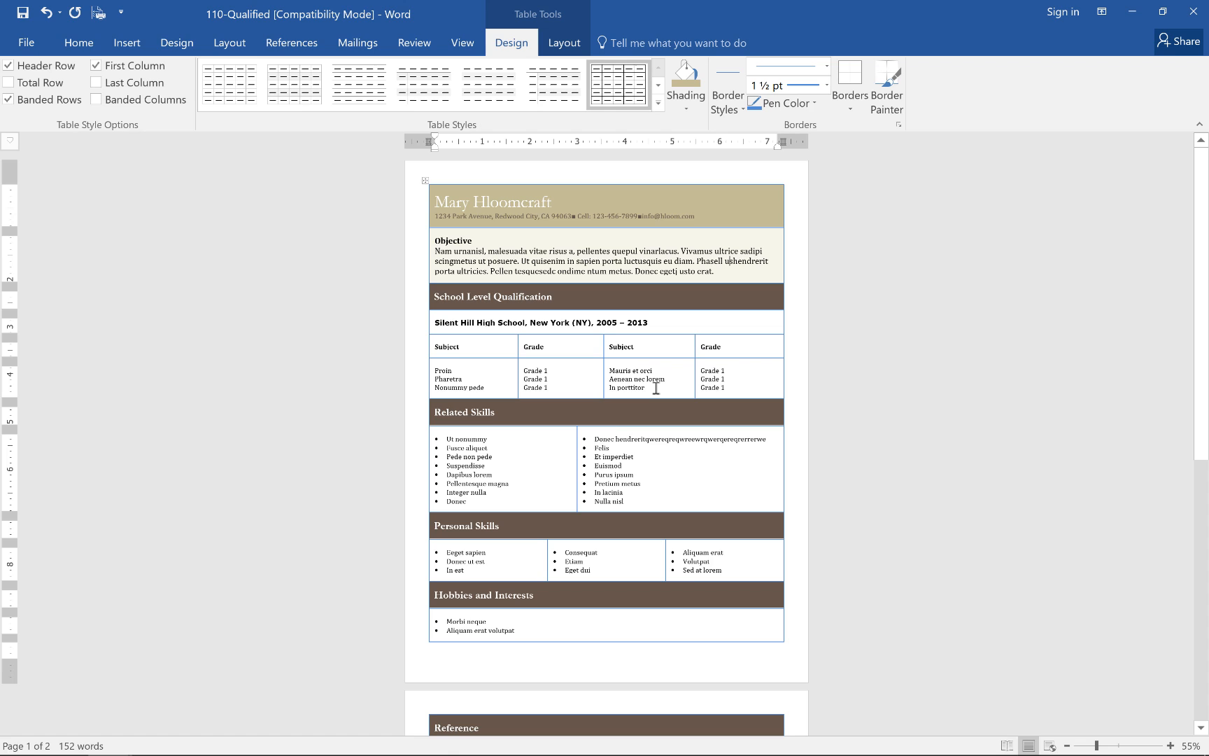